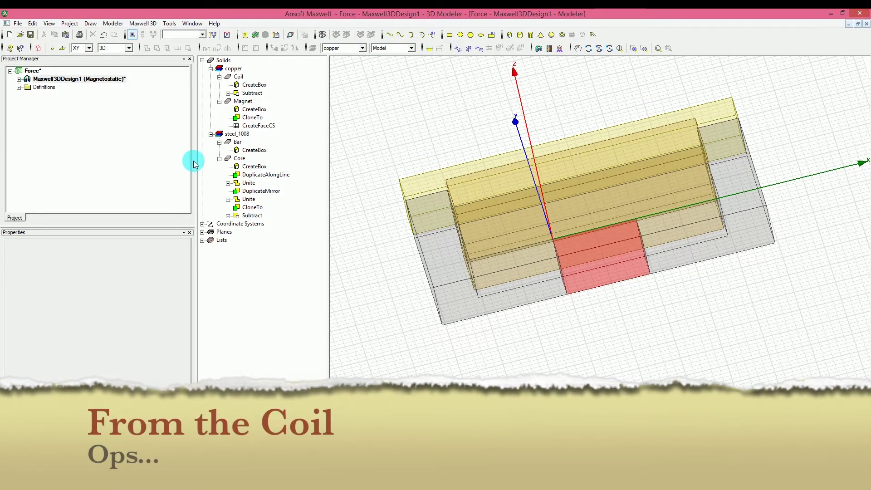
# Step: Select the Coil object in the model tree
pyautogui.click(238, 76)
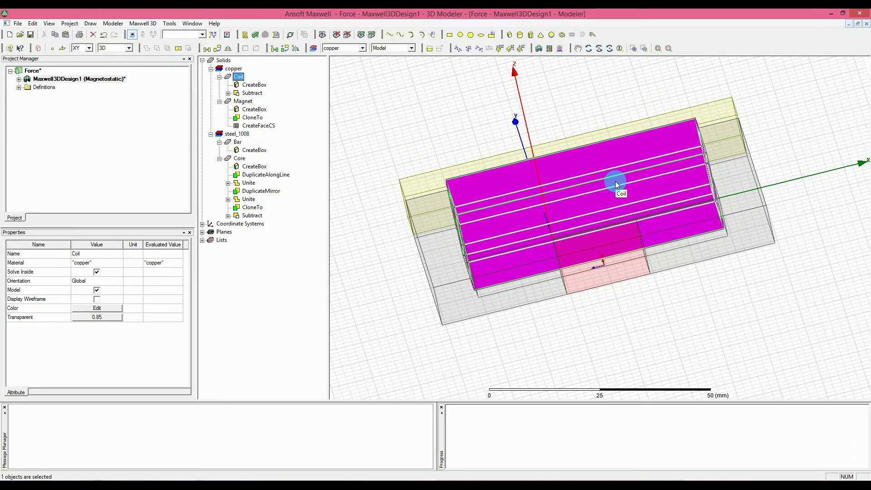
# Step: Assign the coil an Insulating boundary named Insulating_coil
pyautogui.rightClick(607, 183)
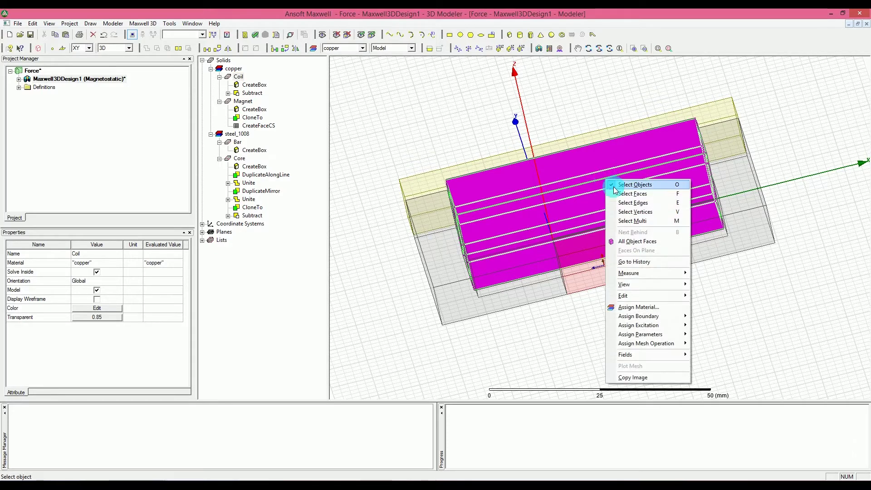
pyautogui.moveTo(655, 325)
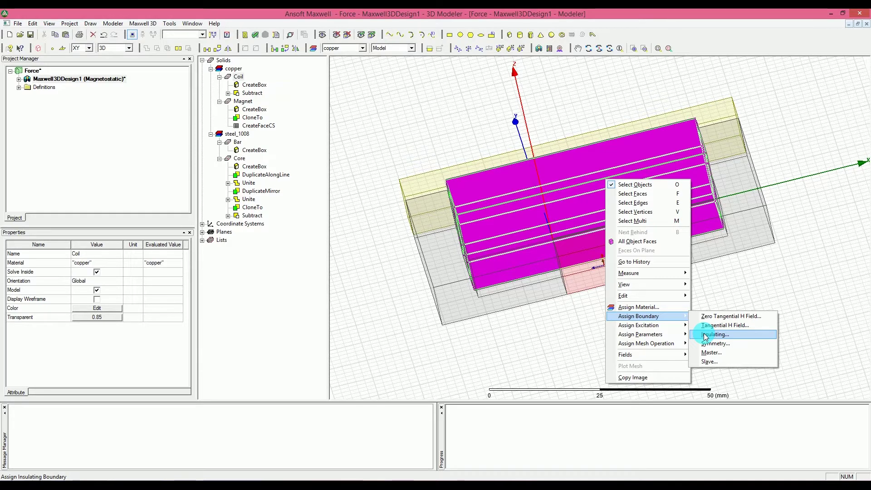
pyautogui.click(706, 335)
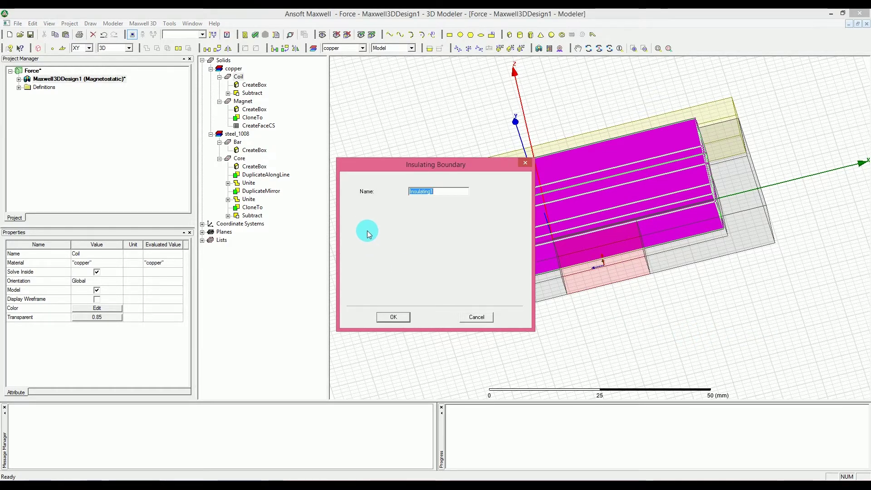
pyautogui.click(437, 192)
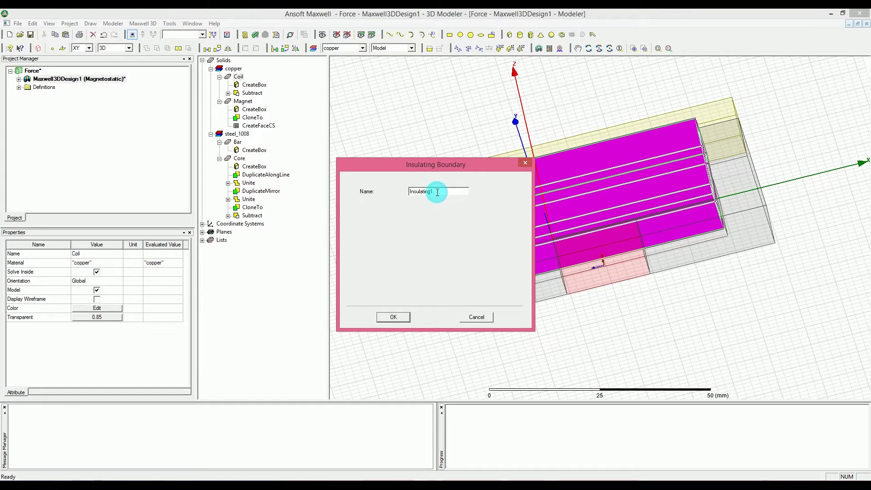
pyautogui.press('BackSpace')
pyautogui.write('_coil')
pyautogui.click(437, 192)
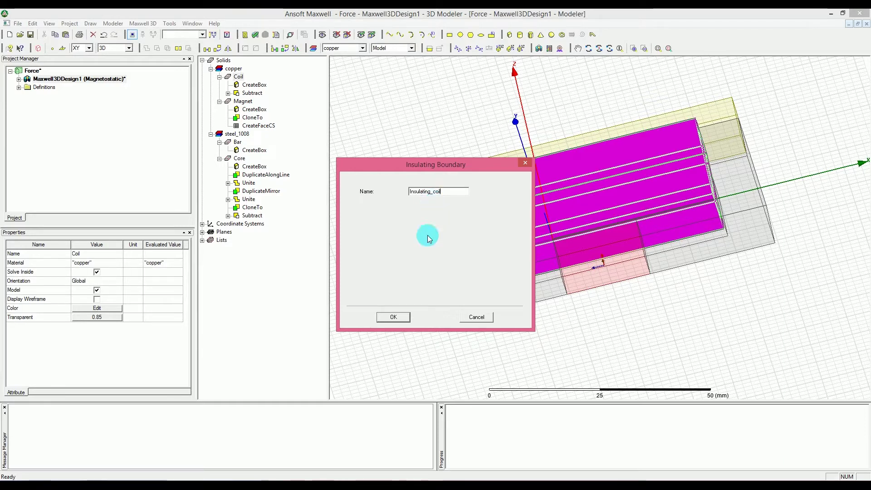
pyautogui.click(399, 320)
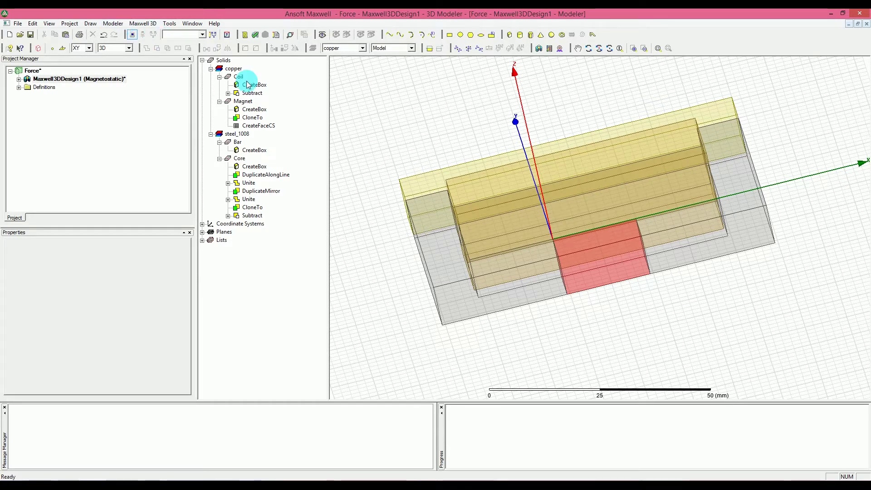
# Step: Set Global as the working coordinate system, then select the Coil object
pyautogui.click(123, 27)
pyautogui.moveTo(150, 90)
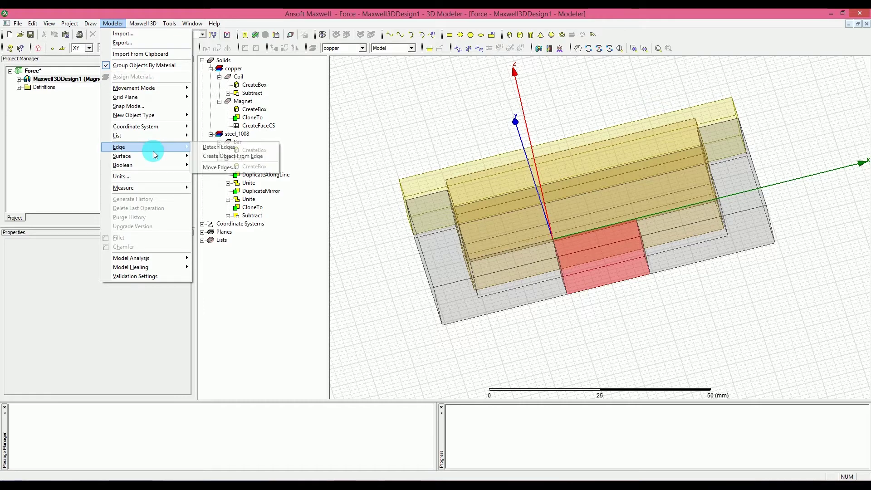
pyautogui.moveTo(146, 130)
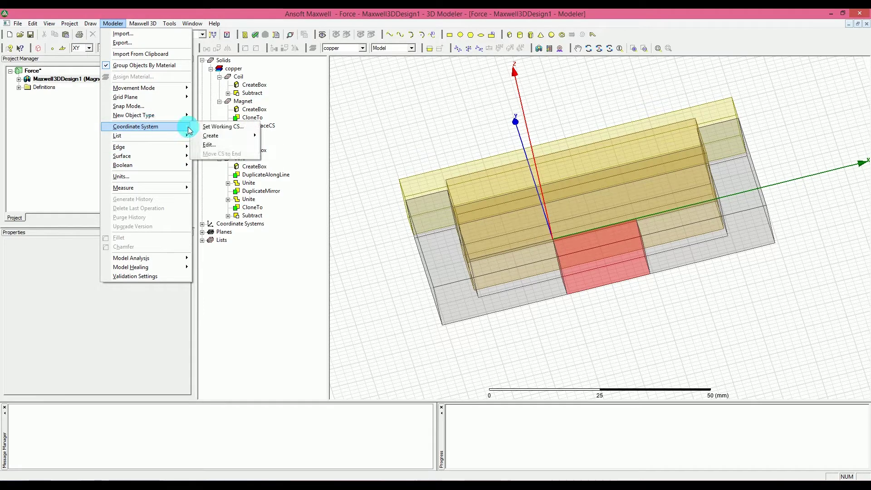
pyautogui.click(215, 129)
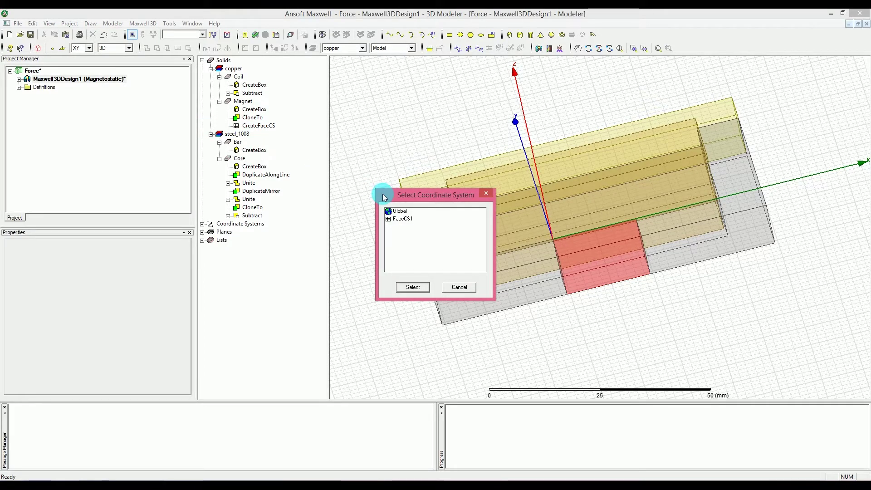
pyautogui.click(405, 212)
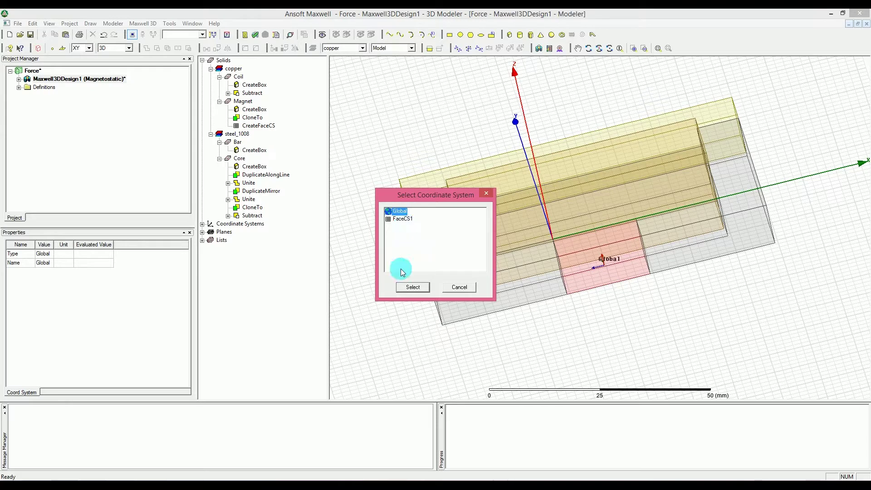
pyautogui.click(407, 284)
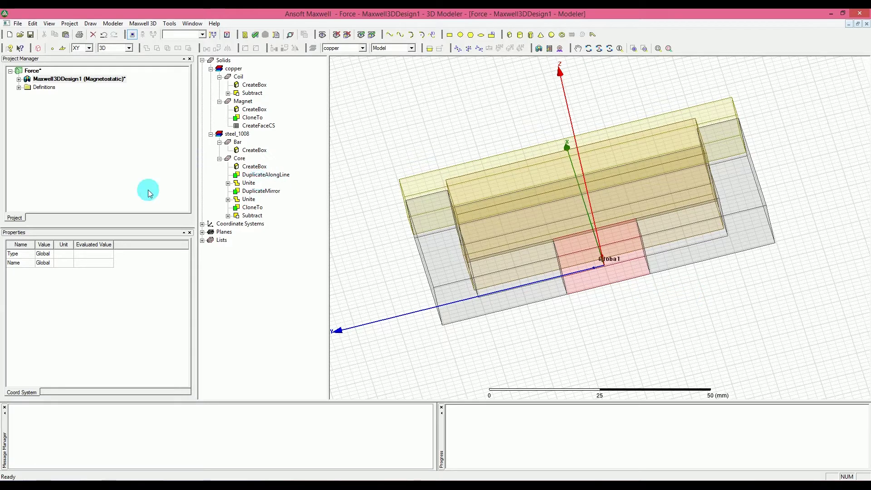
pyautogui.click(237, 77)
# Step: Section the Coil along the XY plane
pyautogui.click(239, 77)
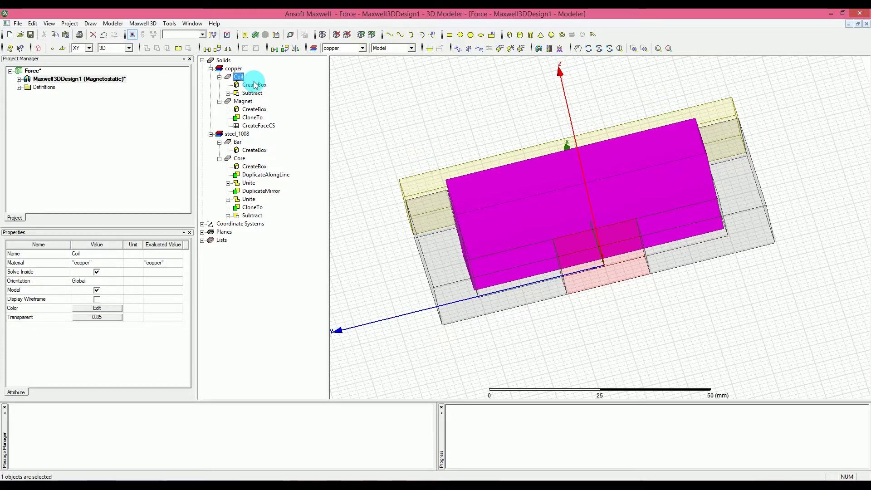
pyautogui.click(114, 25)
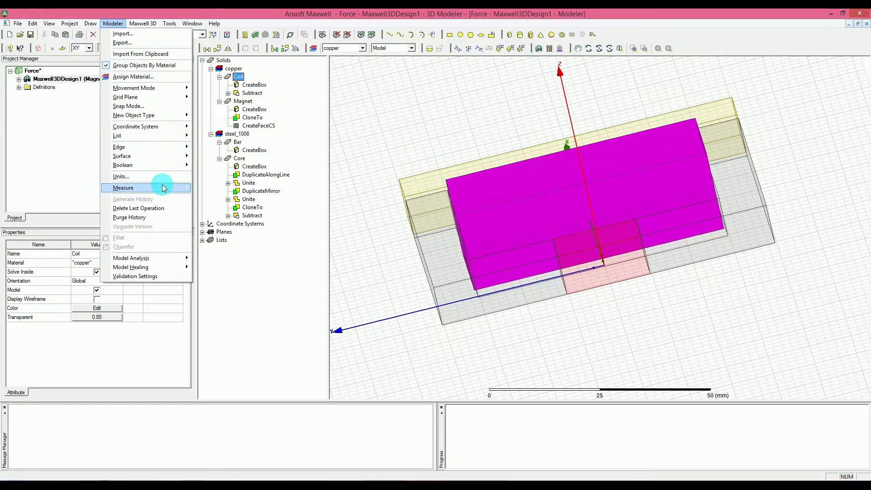
pyautogui.moveTo(163, 187)
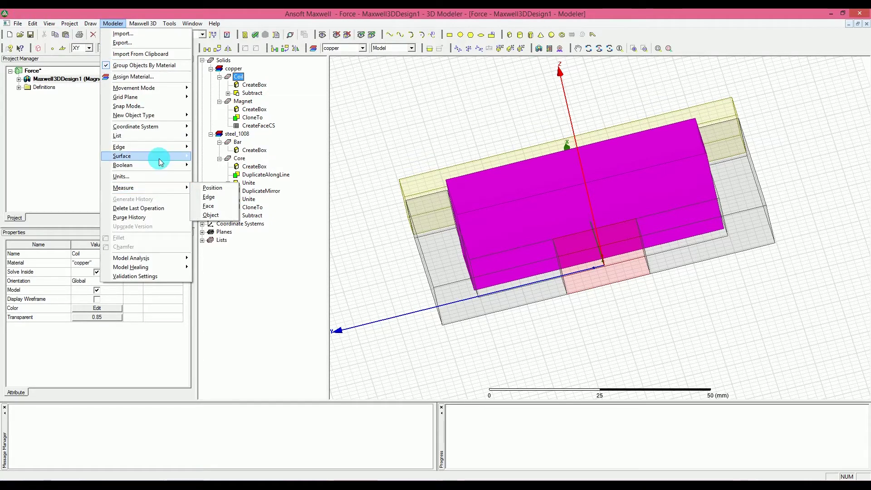
pyautogui.moveTo(160, 156)
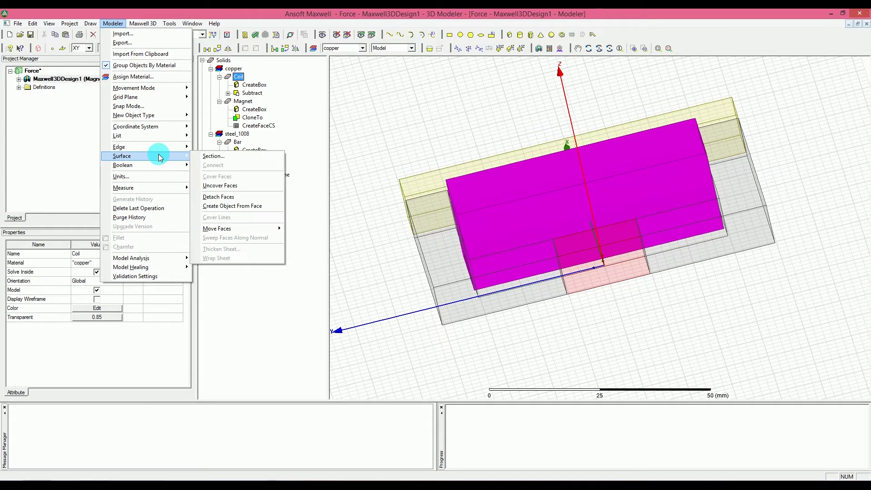
pyautogui.click(214, 157)
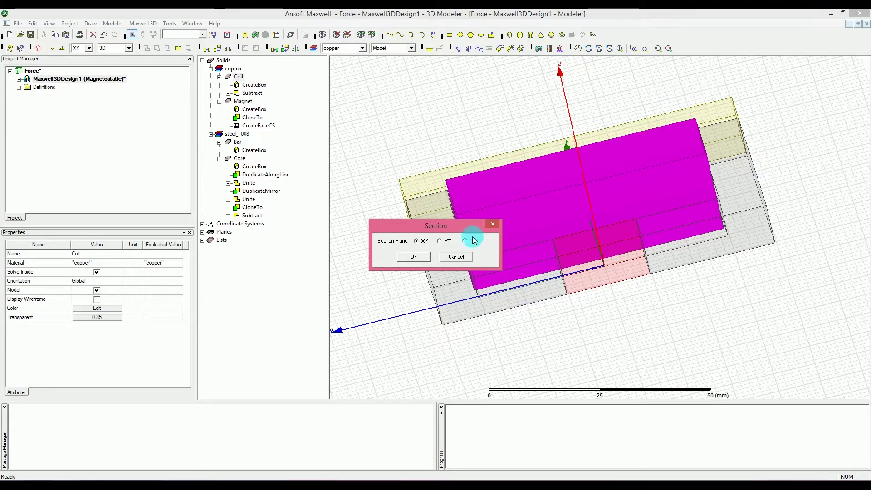
pyautogui.click(414, 256)
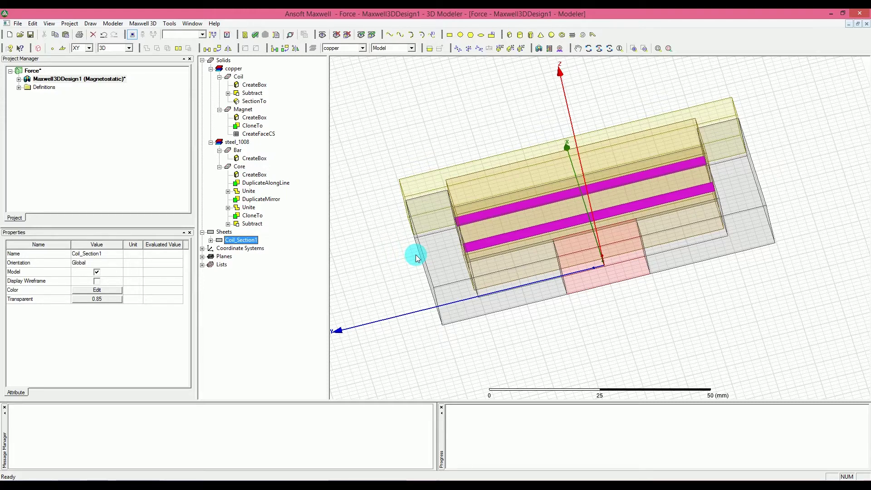
# Step: Rename the Coil_Section1 sheet to Coil_terminal and select it
pyautogui.click(88, 254)
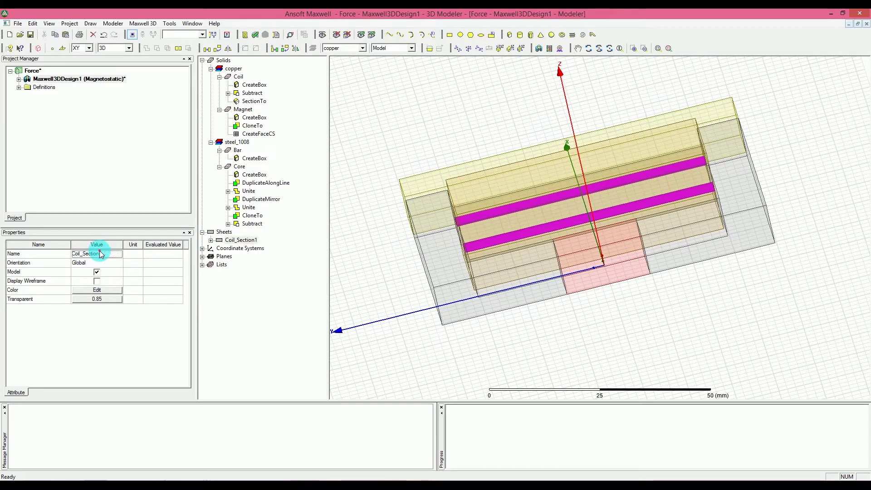
pyautogui.doubleClick(101, 255)
pyautogui.click(107, 253)
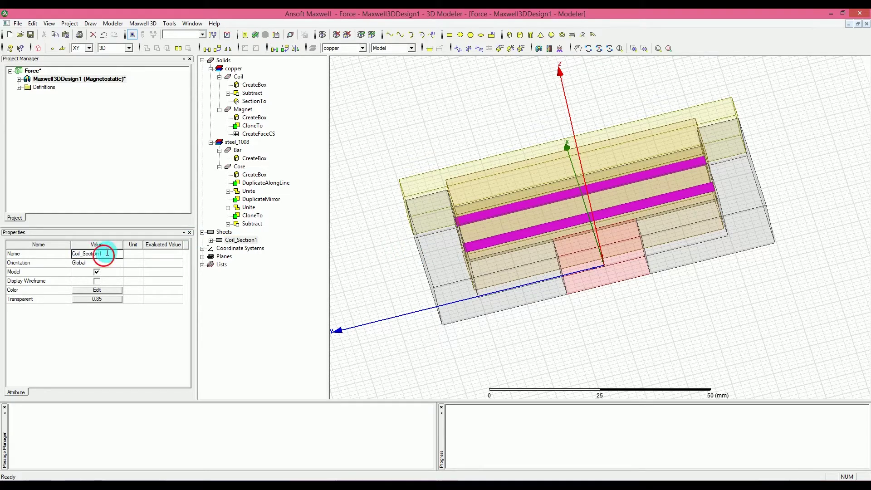
pyautogui.press('BackSpace')
pyautogui.press('BackSpace')
pyautogui.press('BackSpace')
pyautogui.press('BackSpace')
pyautogui.write('termi')
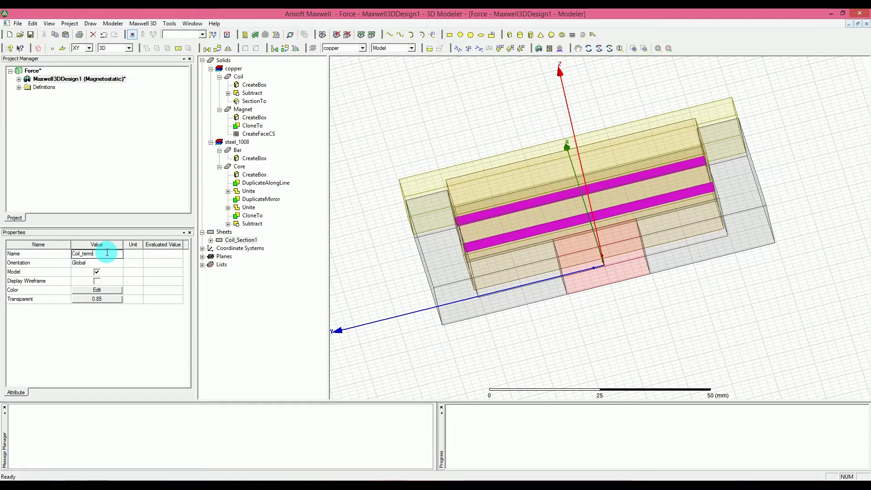
pyautogui.write('nal')
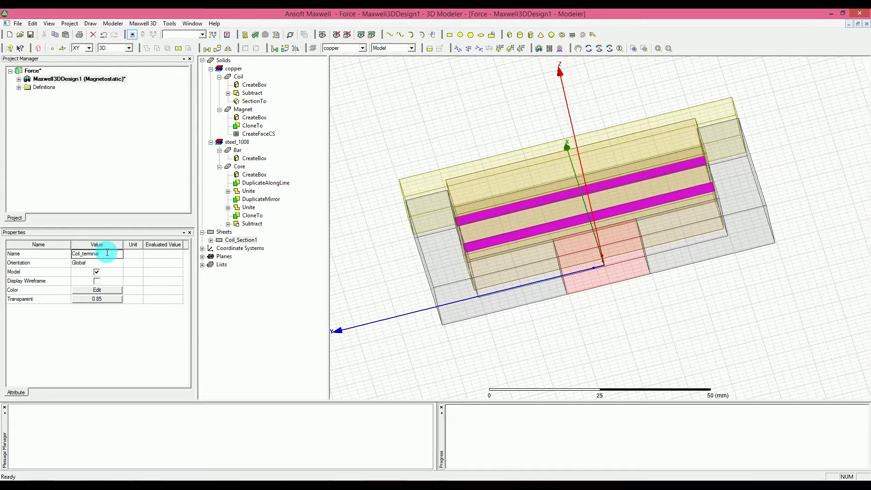
pyautogui.press('Return')
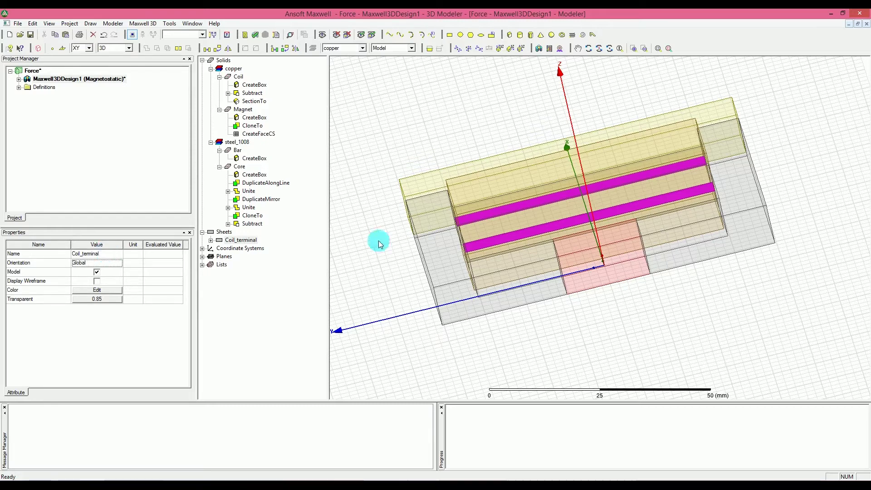
pyautogui.click(233, 240)
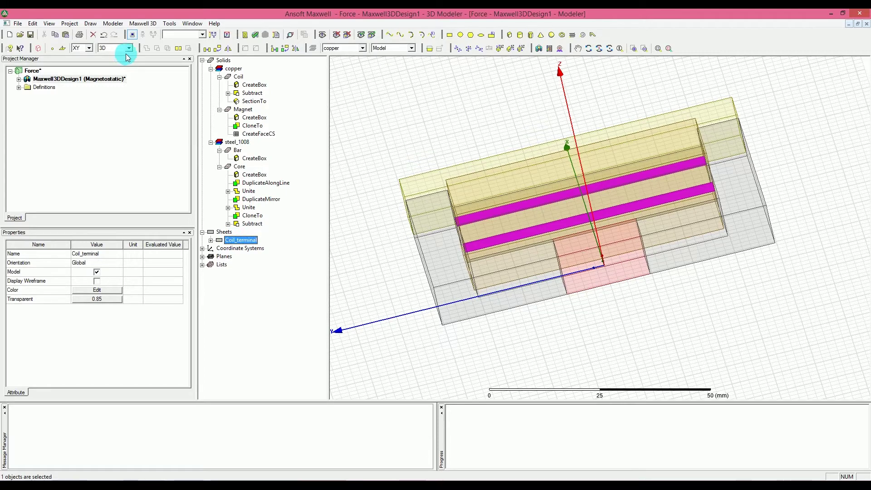
# Step: Apply Separate Bodies to the Coil_terminal sheet, creating Coil_terminal_Separate1
pyautogui.click(107, 25)
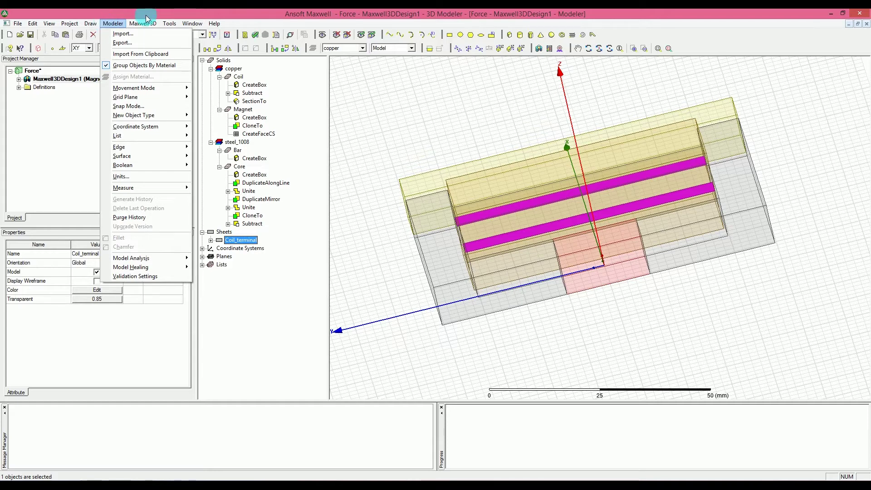
pyautogui.moveTo(142, 23)
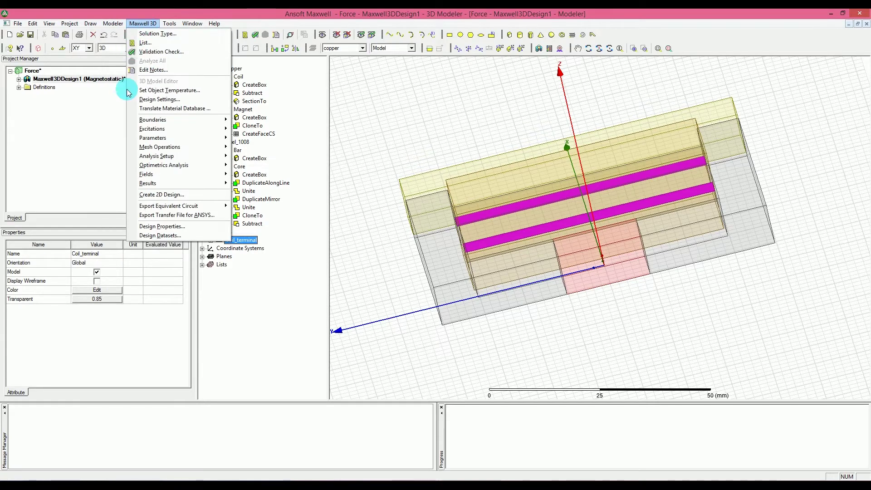
pyautogui.moveTo(135, 129)
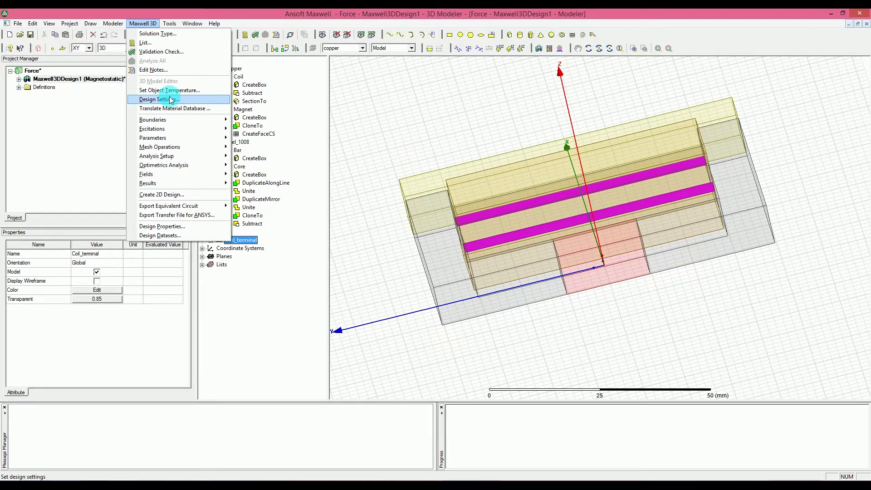
pyautogui.moveTo(113, 23)
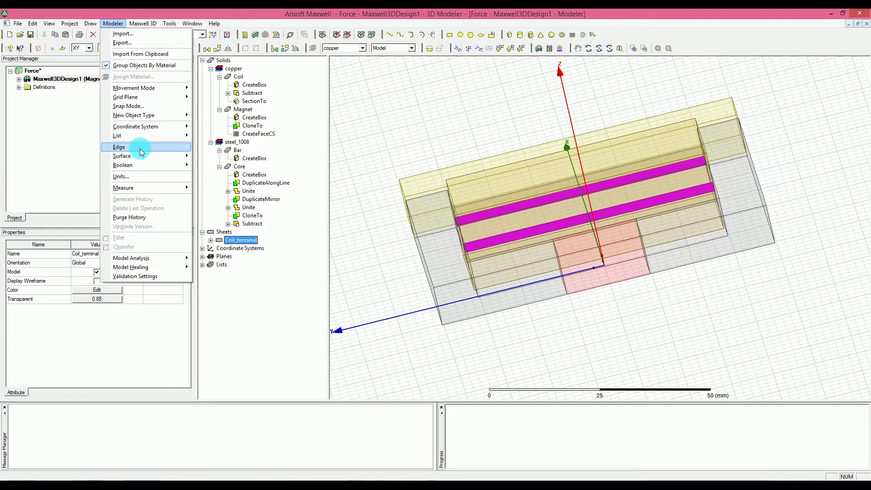
pyautogui.moveTo(170, 165)
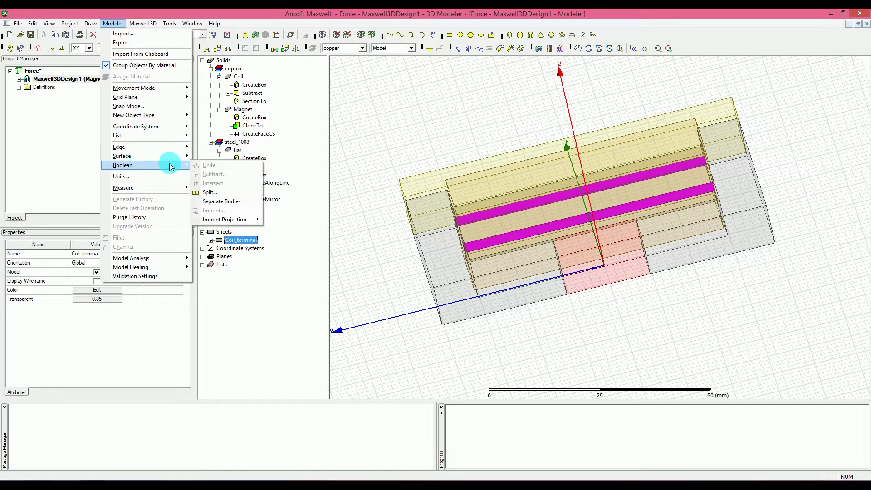
pyautogui.click(227, 202)
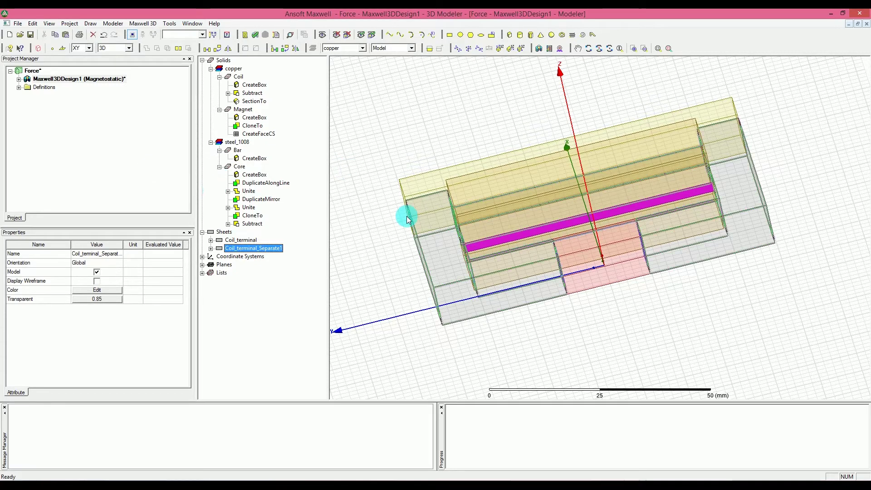
# Step: Erase the Coil_terminal_Separate1 sheet from the model
pyautogui.click(245, 241)
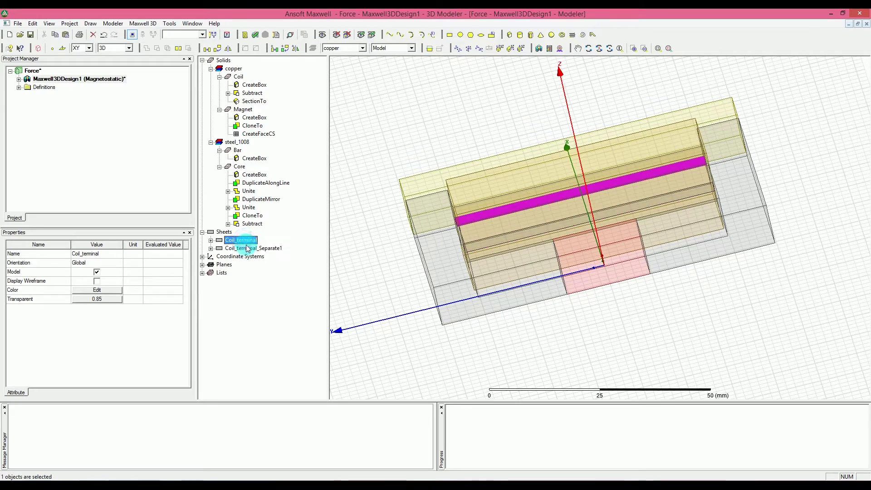
pyautogui.click(253, 250)
pyautogui.click(245, 240)
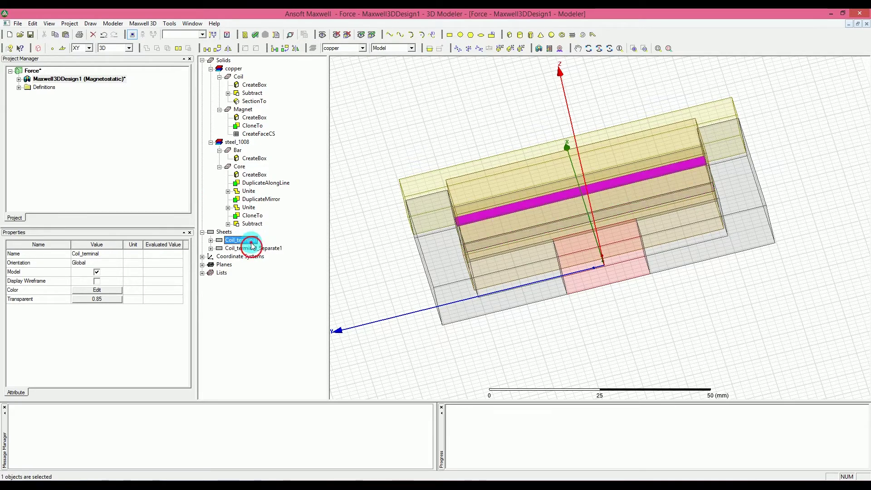
pyautogui.click(254, 249)
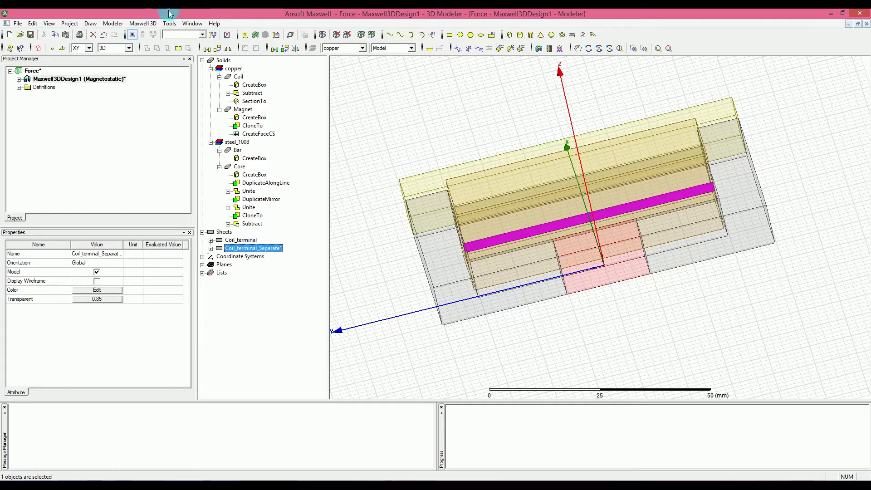
pyautogui.click(36, 23)
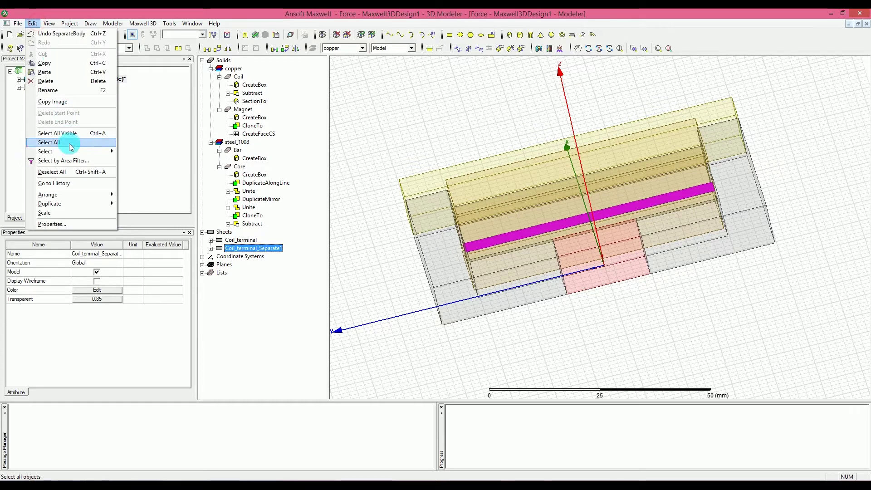
pyautogui.click(373, 96)
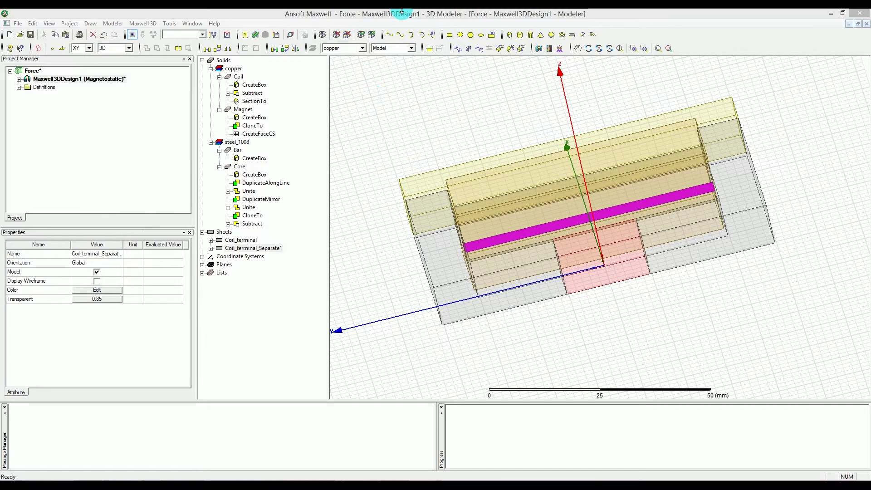
pyautogui.click(97, 23)
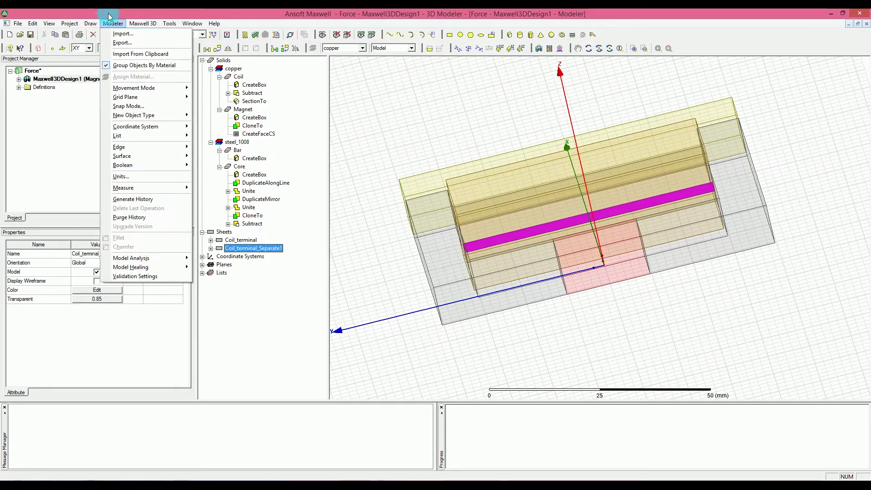
pyautogui.click(113, 24)
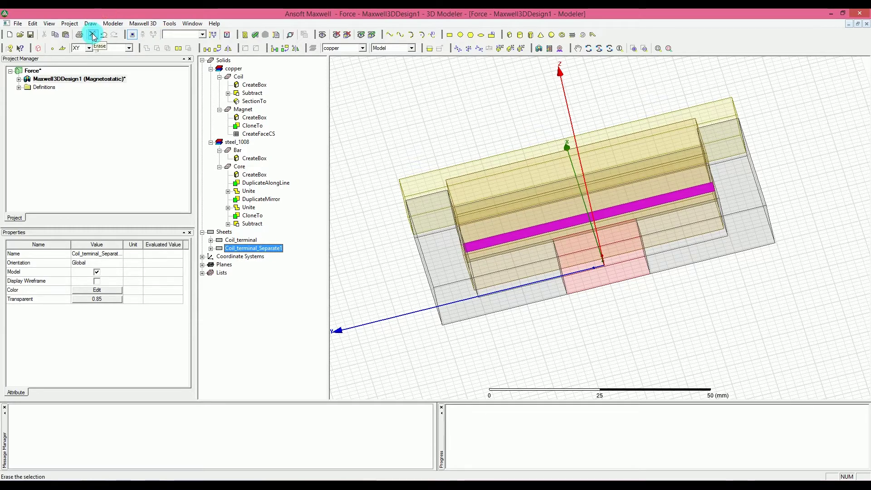
pyautogui.click(93, 36)
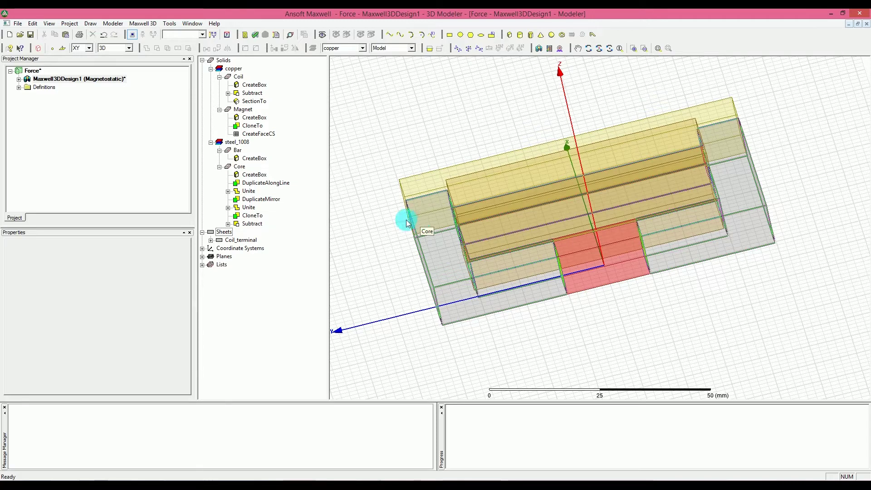
# Step: Orbit the view to look down at the coil and select Coil_terminal
pyautogui.click(256, 240)
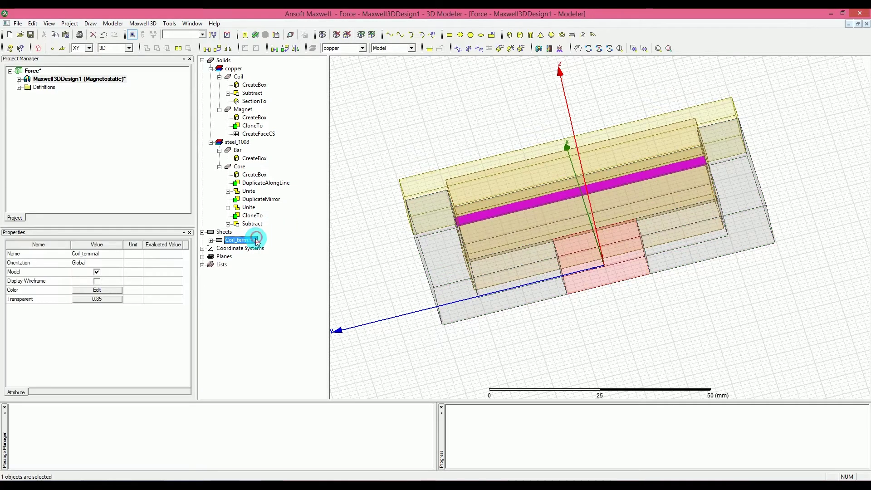
pyautogui.rightClick(498, 212)
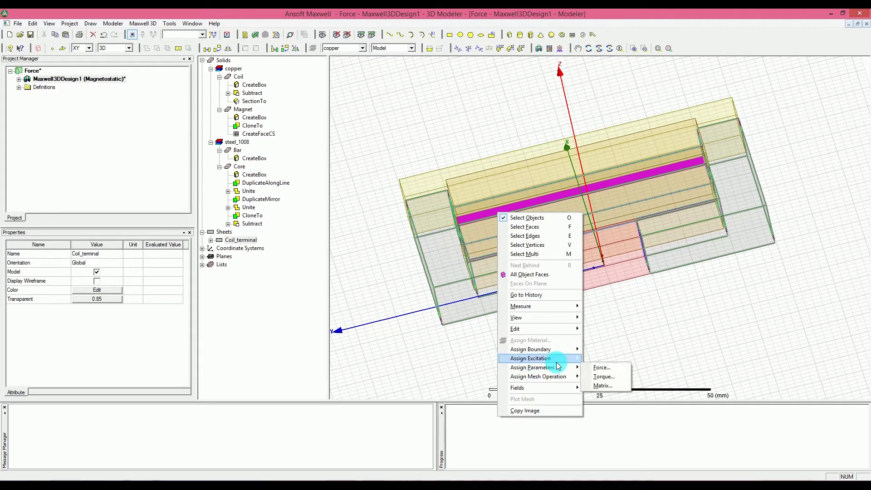
pyautogui.moveTo(556, 362)
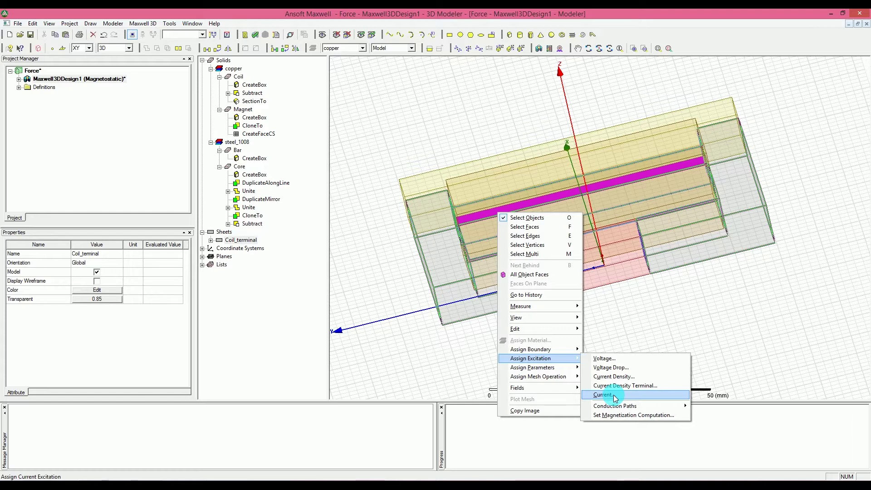
pyautogui.click(651, 305)
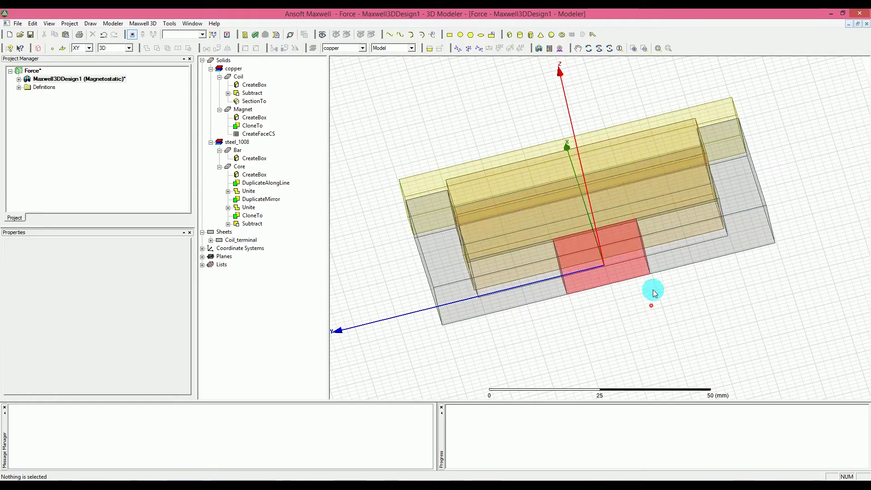
pyautogui.click(609, 48)
pyautogui.click(638, 96)
pyautogui.moveTo(688, 142); pyautogui.dragTo(449, 290)
pyautogui.moveTo(620, 152); pyautogui.dragTo(439, 190)
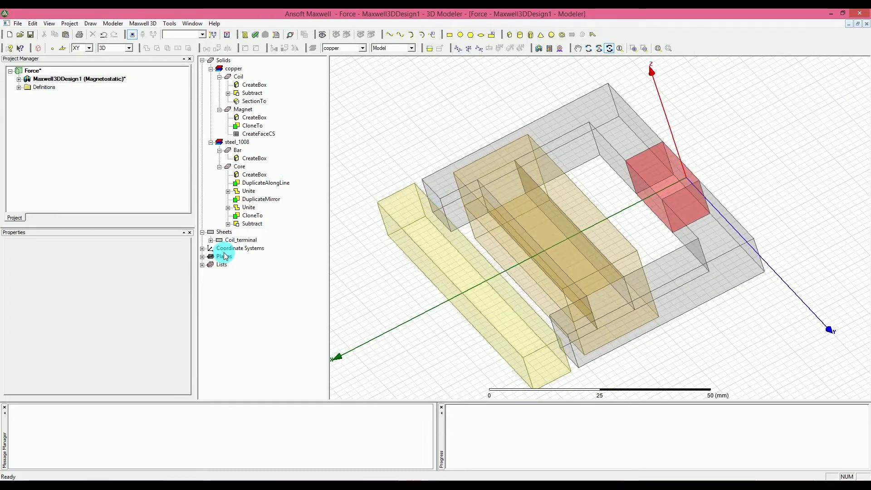
pyautogui.click(231, 240)
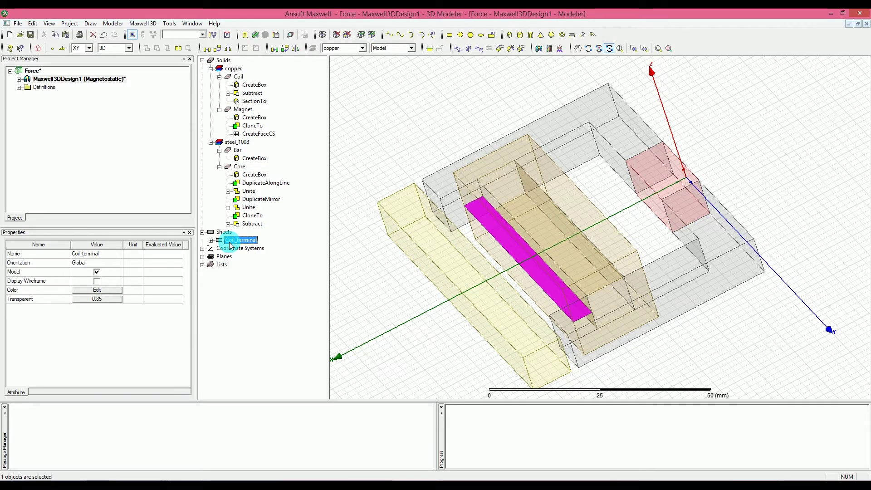
# Step: Start a Current excitation on Coil_terminal, showing Current1, 0 A, Solid
pyautogui.rightClick(512, 239)
pyautogui.moveTo(556, 399)
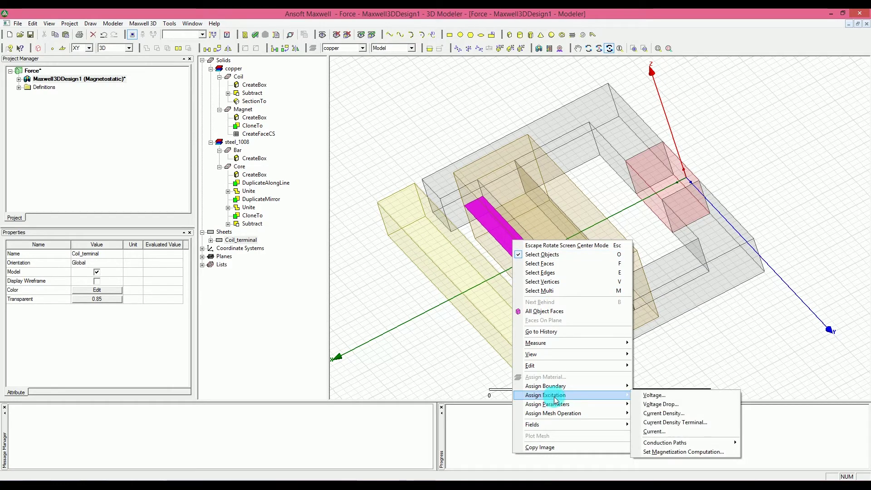
pyautogui.click(707, 431)
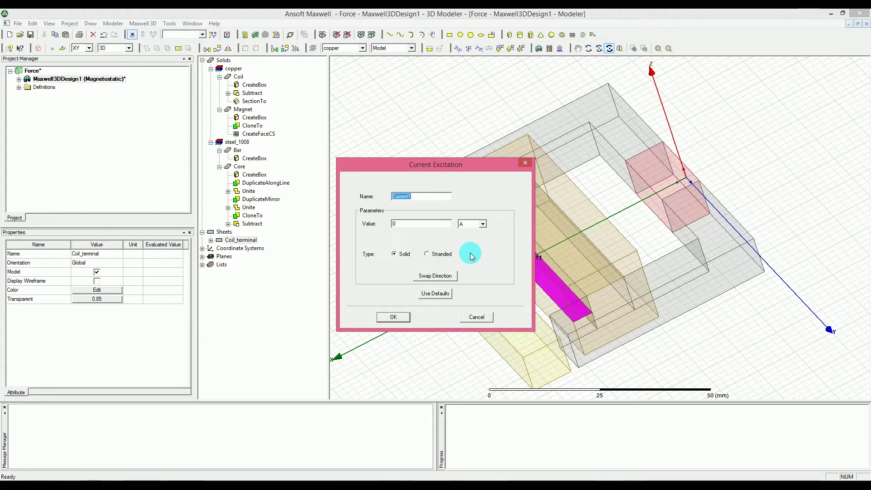
# Step: Set the excitation name to Coil_current, value c1, and type Stranded
pyautogui.write('Coil_cu')
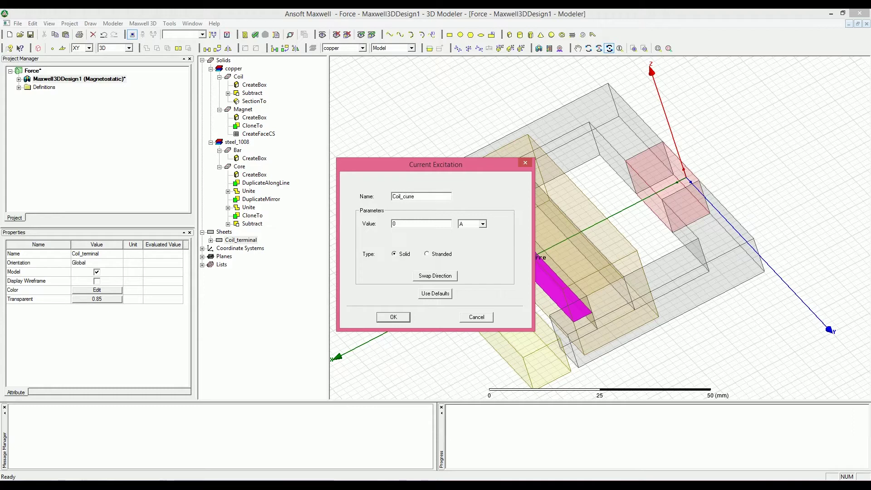
pyautogui.doubleClick(403, 226)
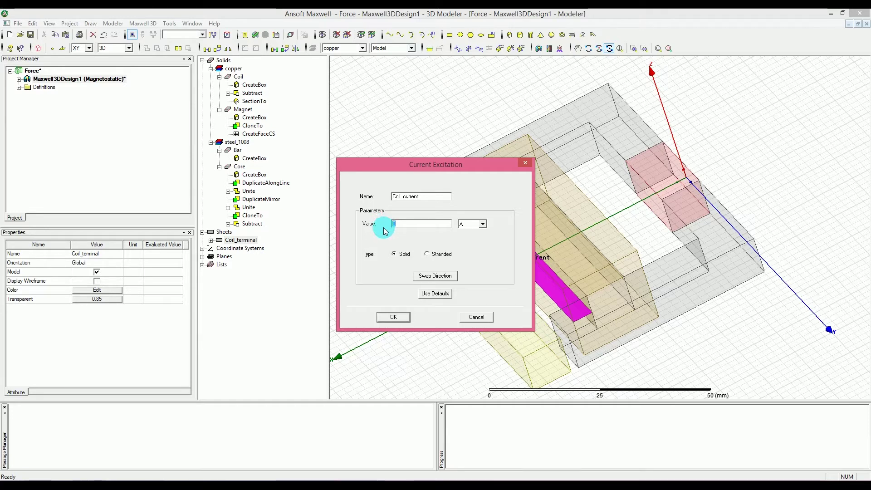
pyautogui.write('c1')
pyautogui.click(383, 228)
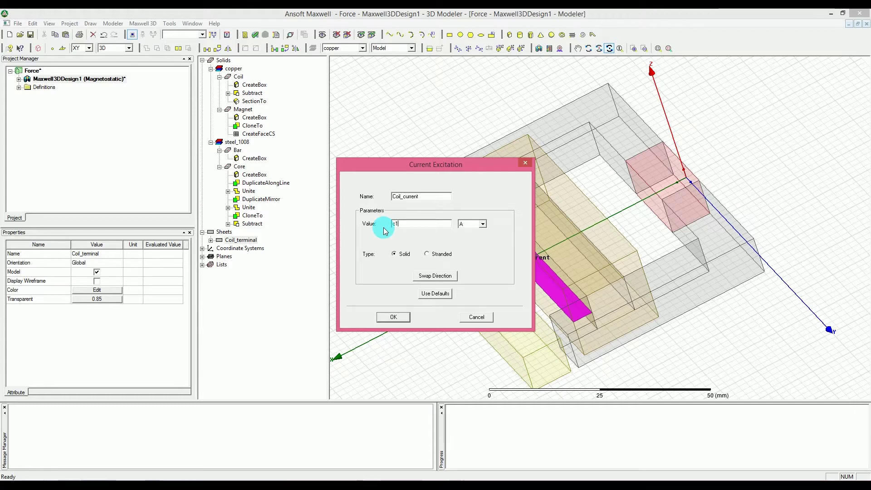
pyautogui.click(428, 254)
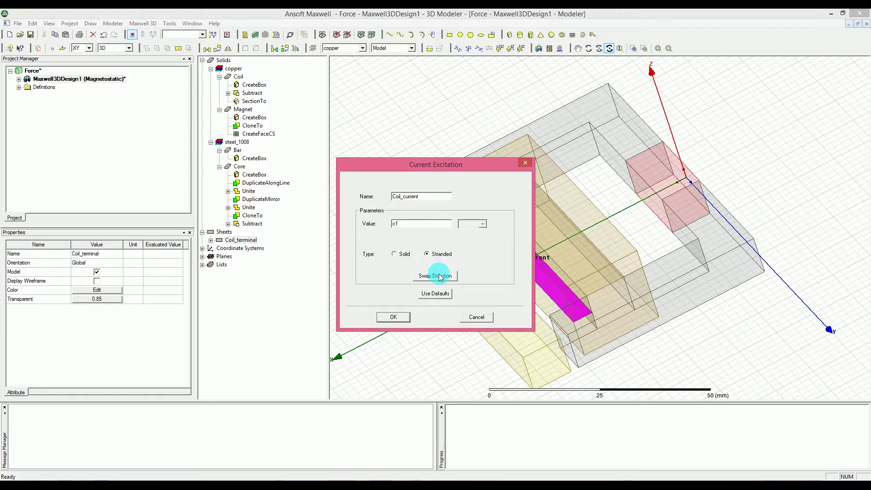
pyautogui.moveTo(455, 169); pyautogui.dragTo(759, 159)
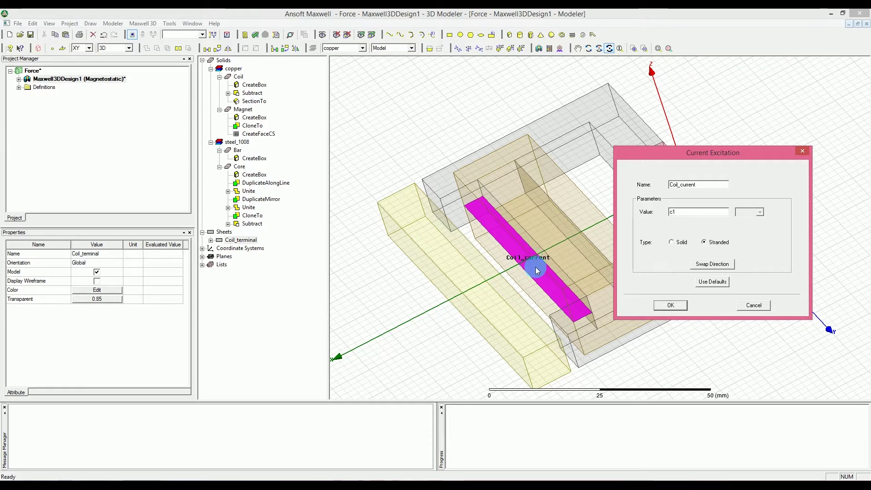
# Step: Confirm the Coil_current excitation and define its variable c1 as 100 A
pyautogui.click(670, 305)
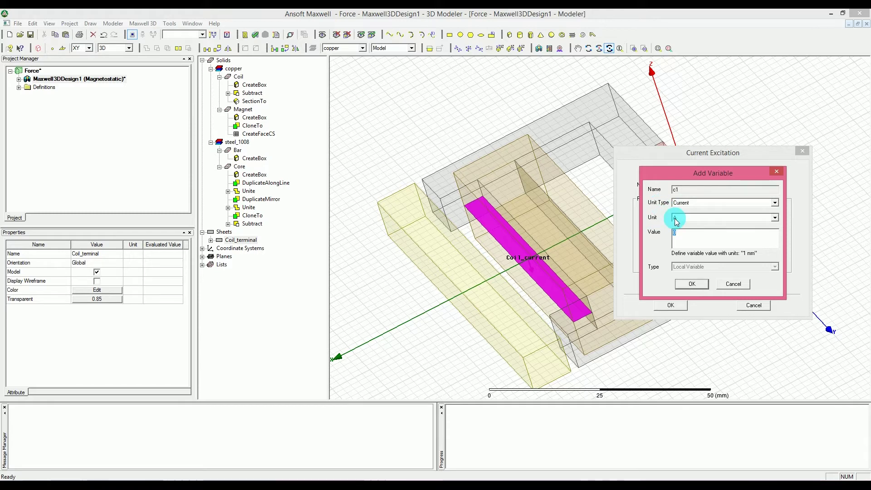
pyautogui.moveTo(684, 174); pyautogui.dragTo(549, 180)
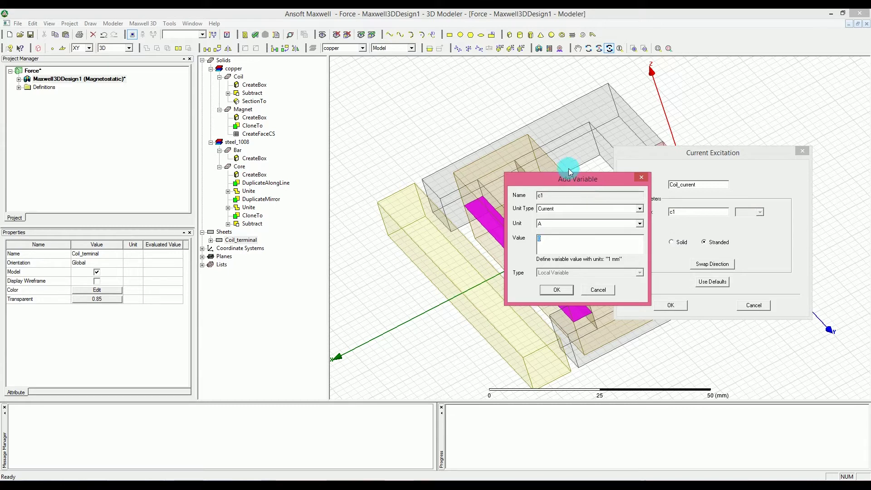
pyautogui.moveTo(576, 184); pyautogui.dragTo(703, 187)
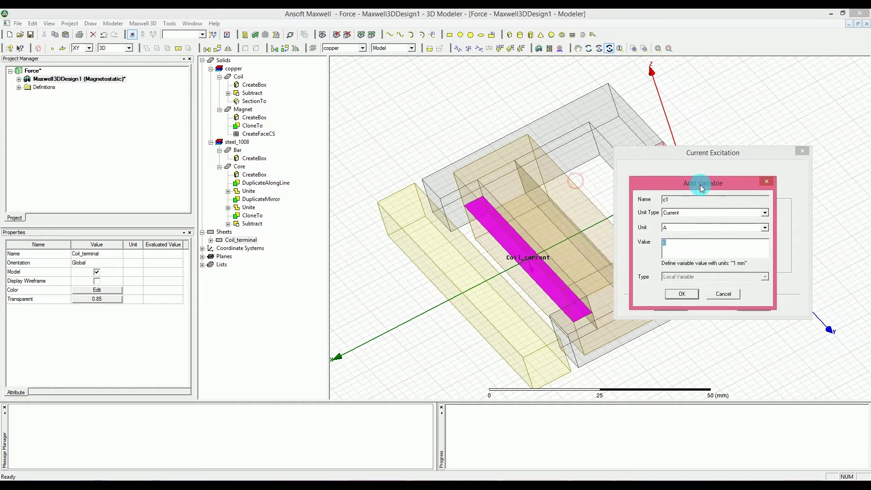
pyautogui.click(673, 245)
pyautogui.write('00')
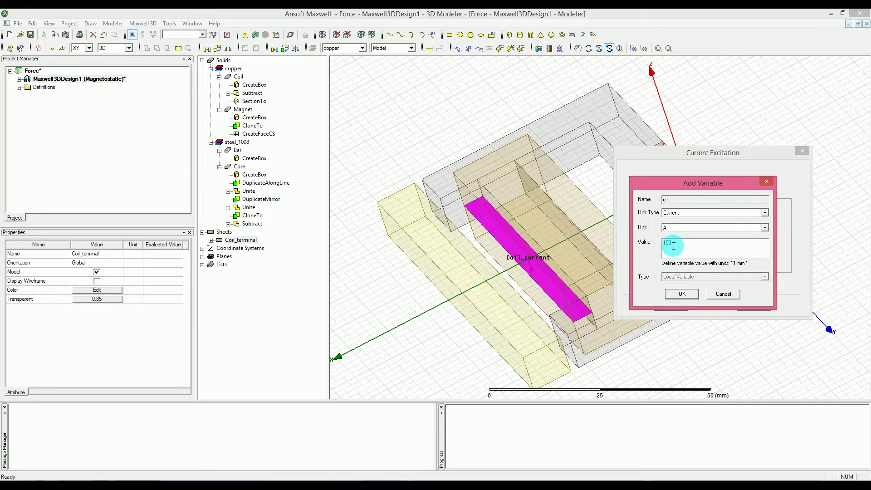
pyautogui.press('Return')
pyautogui.press('Return')
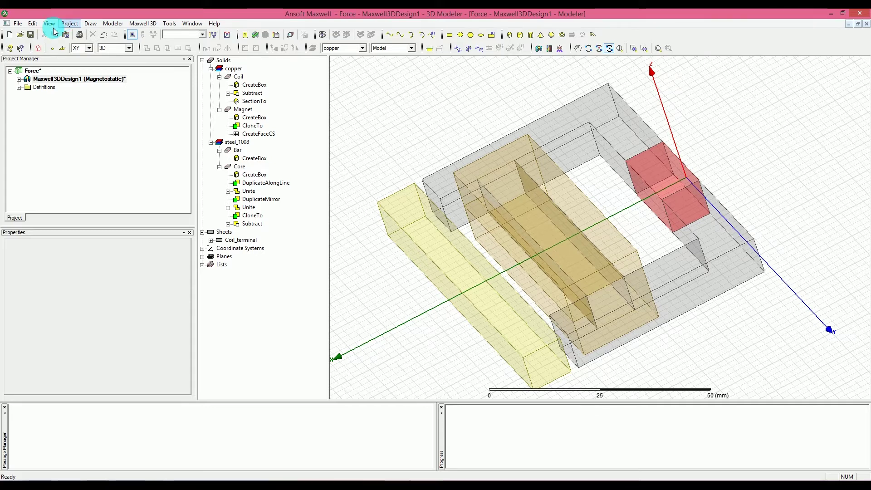
# Step: Collapse the Core, Bar, Magnet and Coil history entries and select the Bar solid
pyautogui.click(219, 166)
pyautogui.click(220, 150)
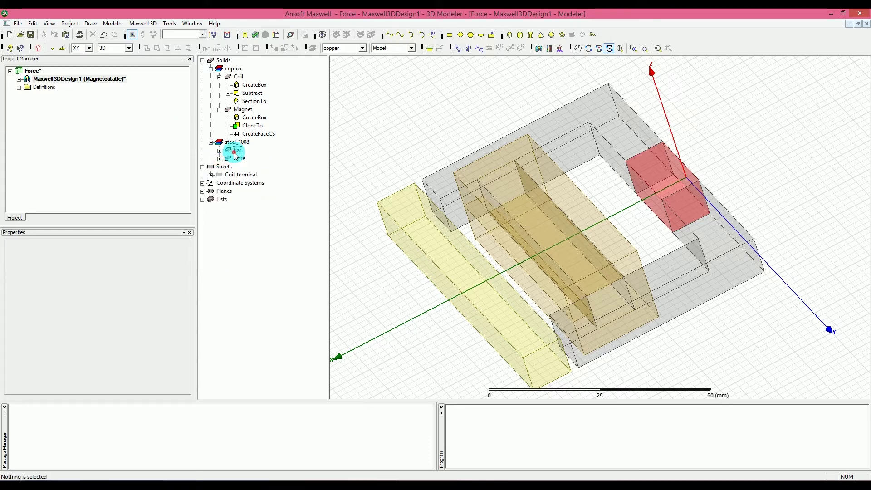
pyautogui.click(220, 109)
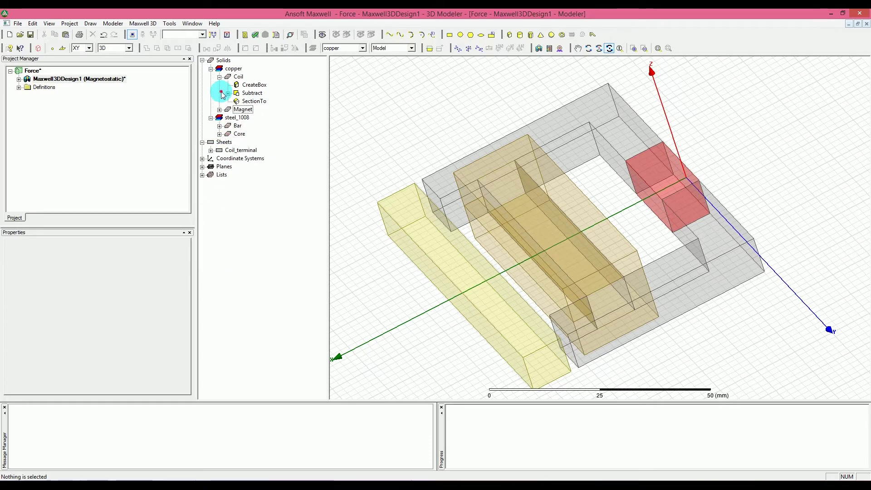
pyautogui.click(220, 77)
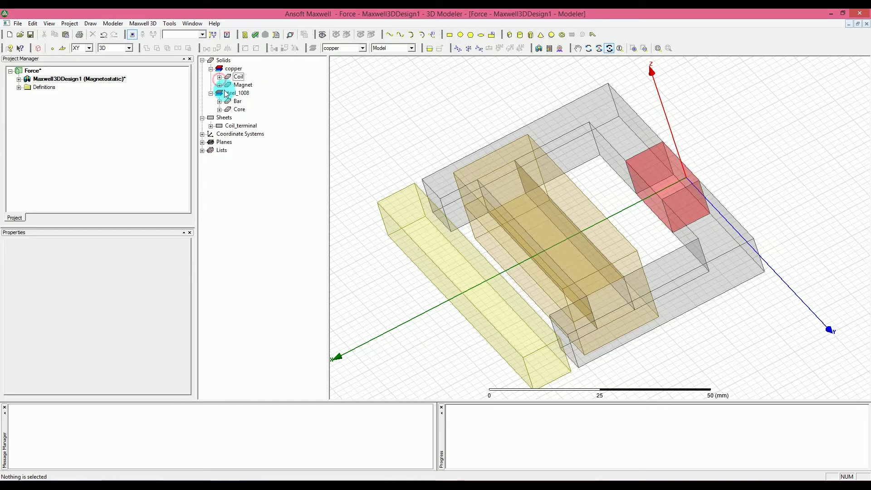
pyautogui.click(233, 101)
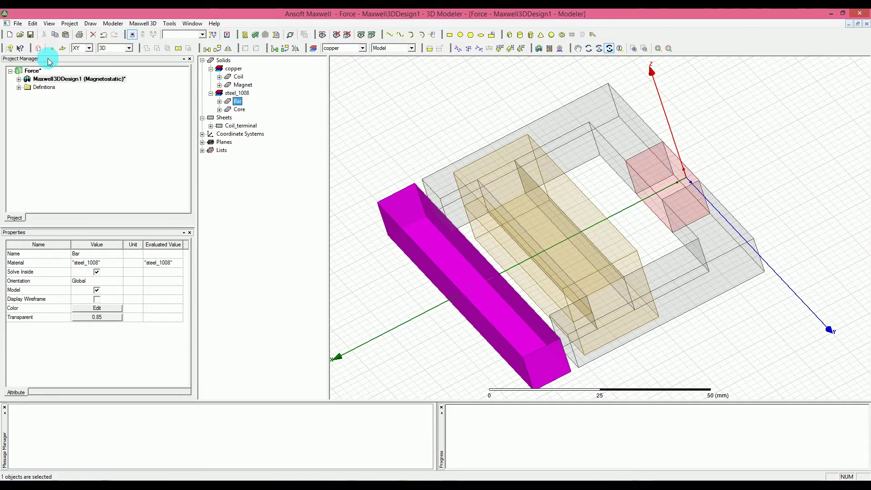
# Step: Start a force assignment on the Bar via Maxwell 3D > Parameters > Assign > Force
pyautogui.click(22, 80)
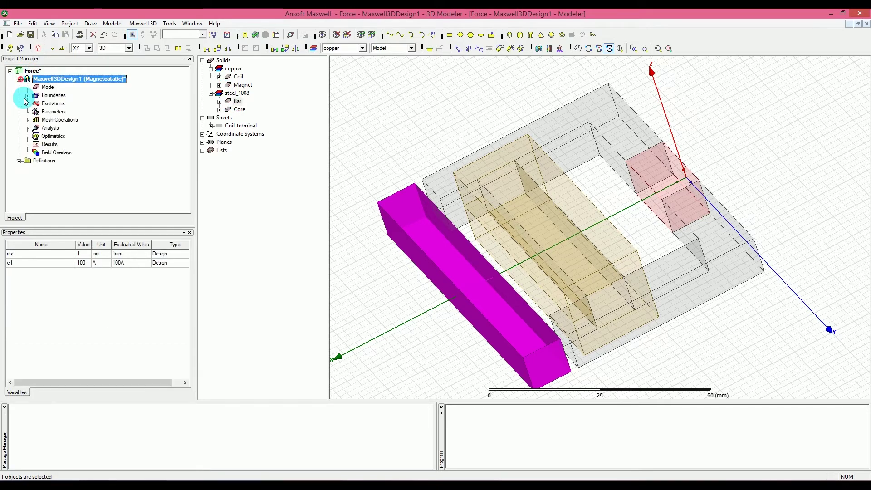
pyautogui.click(53, 112)
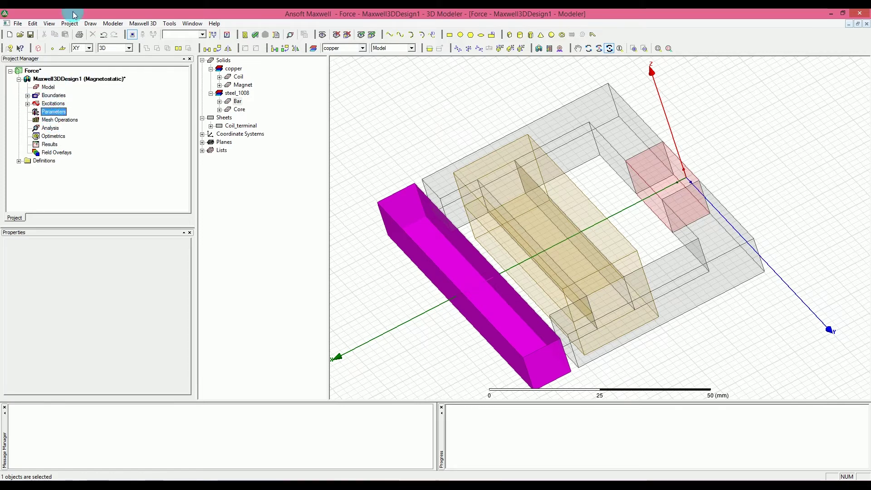
pyautogui.click(142, 24)
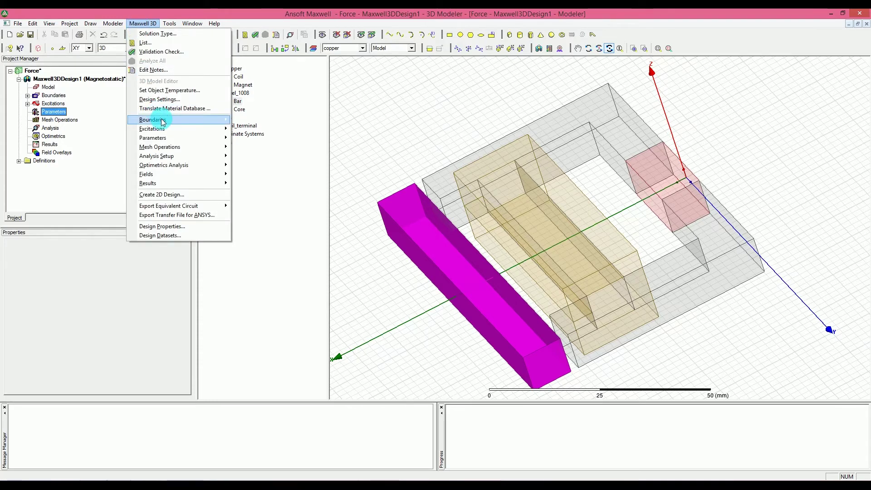
pyautogui.moveTo(150, 138)
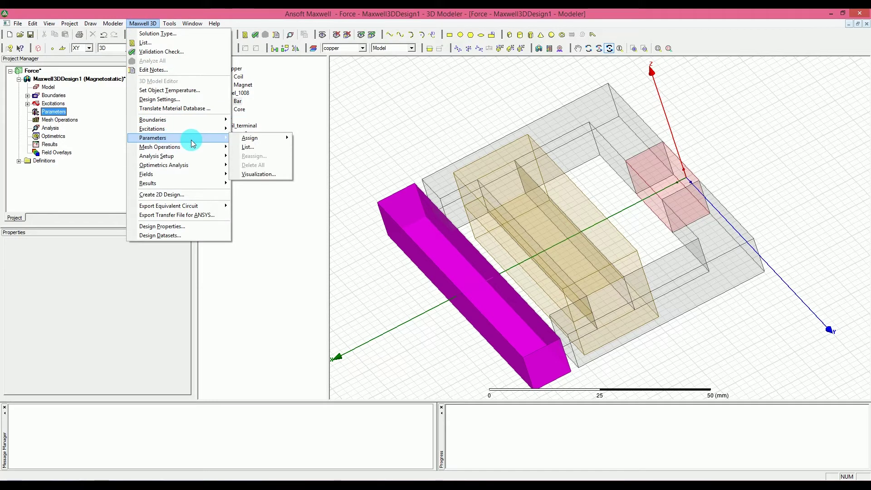
pyautogui.moveTo(245, 141)
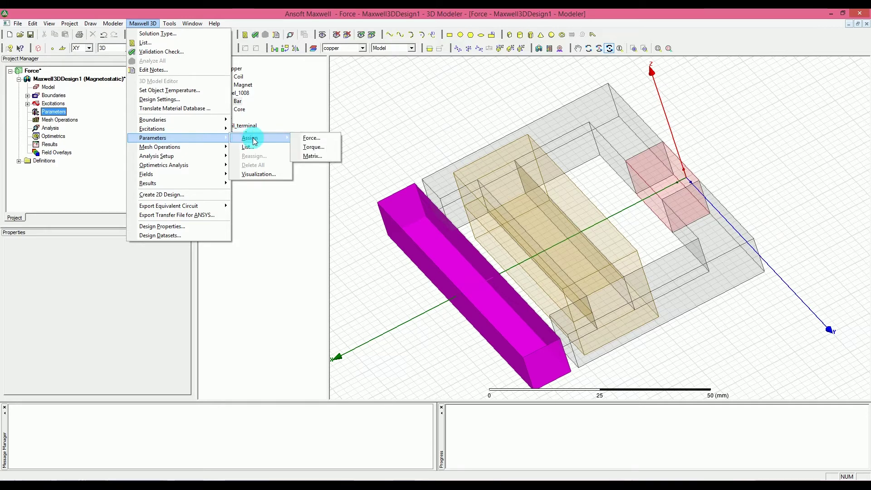
pyautogui.click(309, 140)
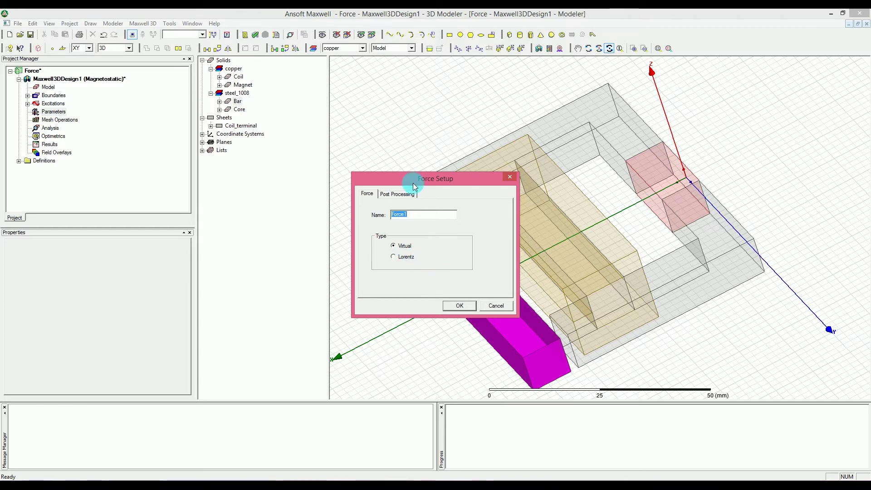
# Step: Keep Global as the reference coordinate system and confirm Force1 as a Virtual force
pyautogui.click(398, 193)
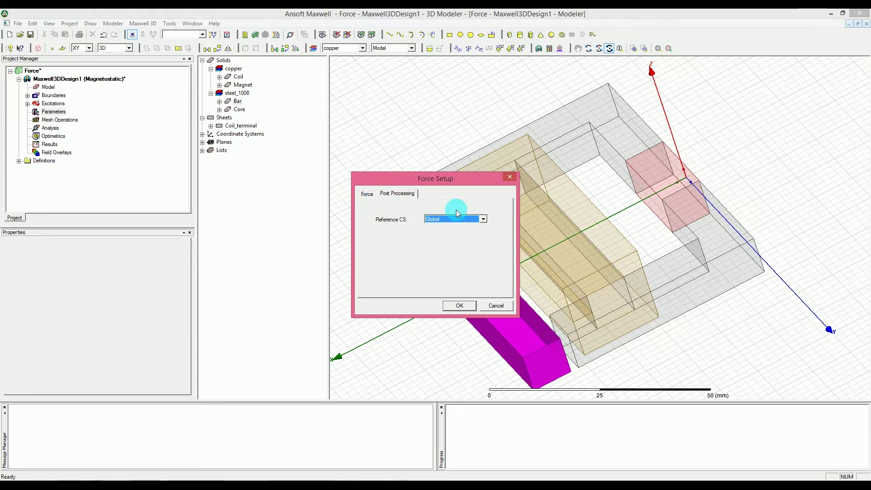
pyautogui.click(483, 219)
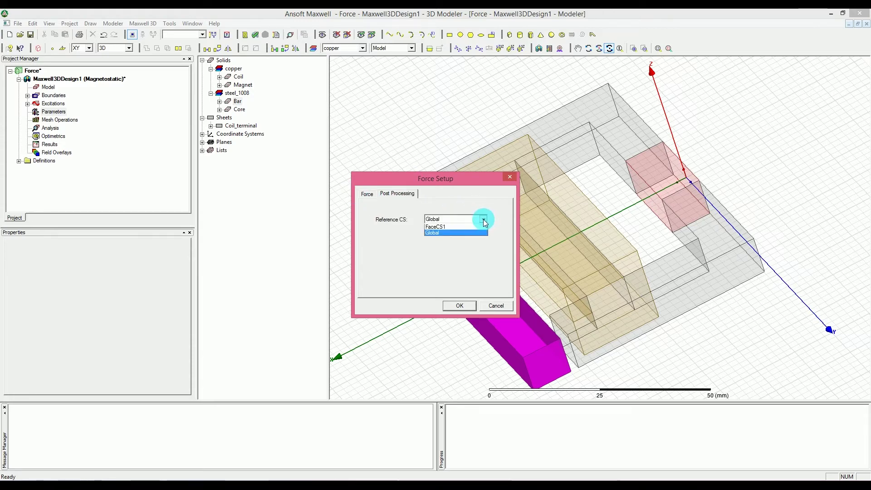
pyautogui.click(483, 219)
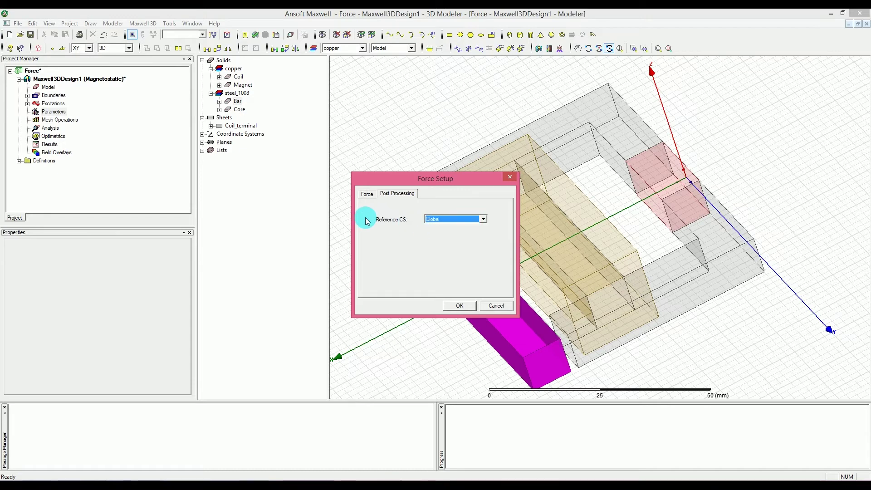
pyautogui.click(357, 191)
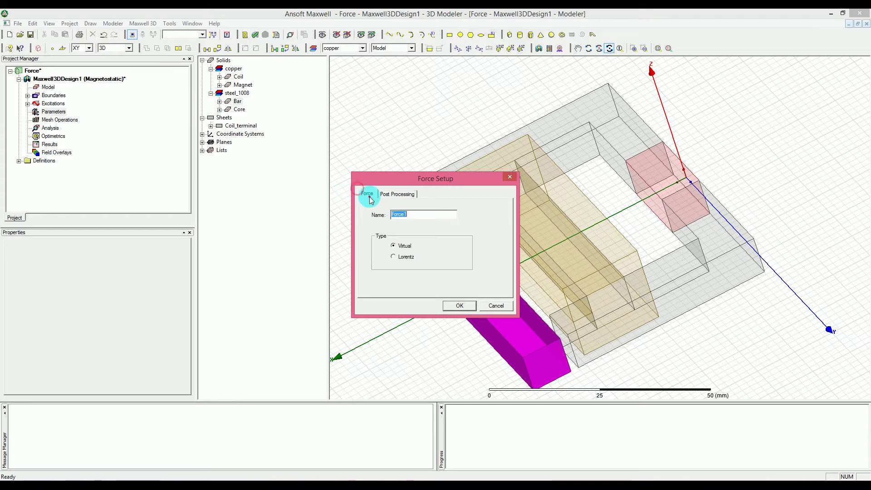
pyautogui.click(460, 306)
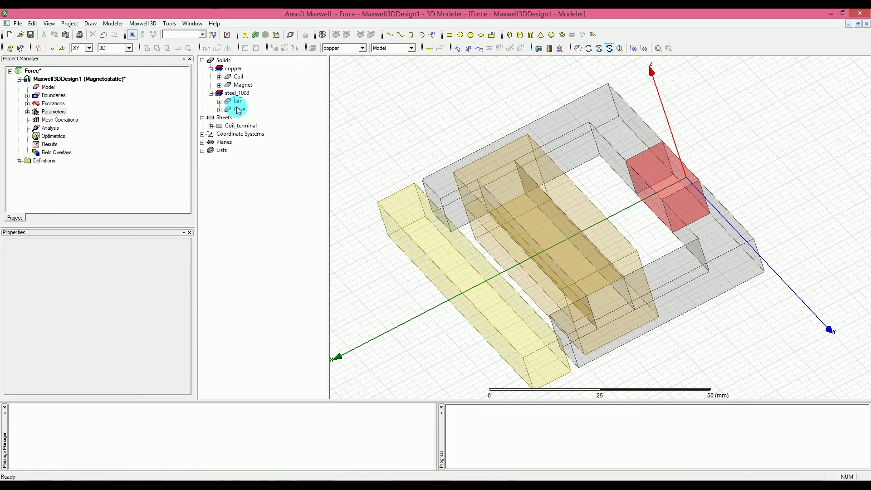
# Step: Assign NdFe35 to the Magnet and collapse the Magnet, NdFe35 and copper tree nodes
pyautogui.click(243, 86)
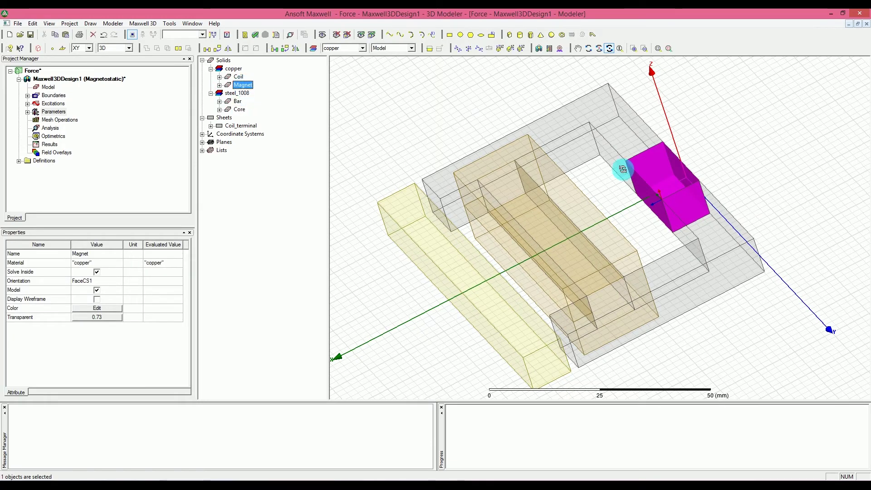
pyautogui.rightClick(233, 87)
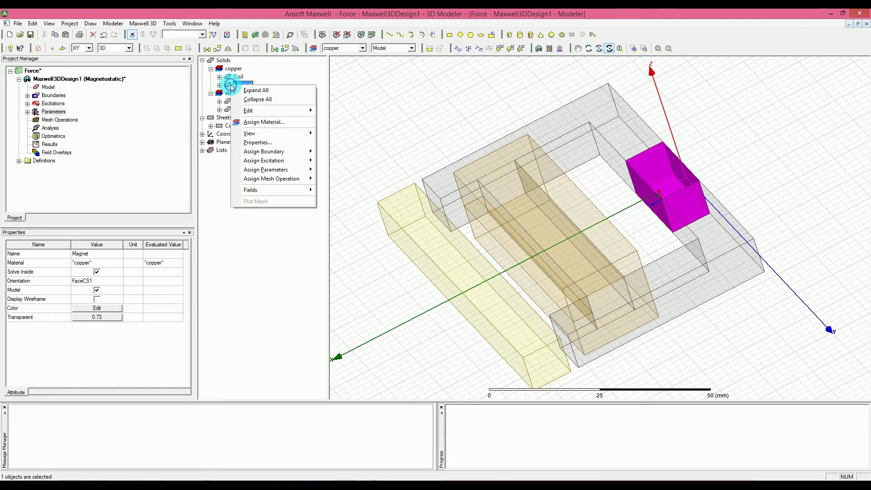
pyautogui.click(274, 126)
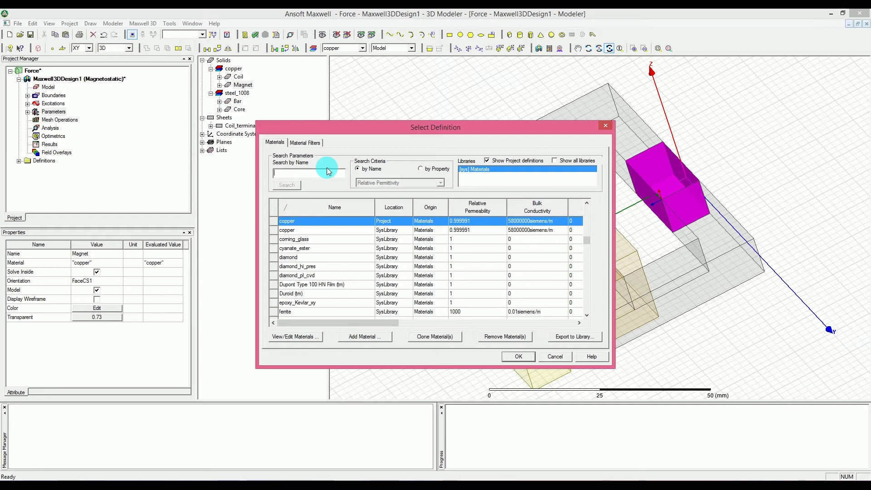
pyautogui.write('N')
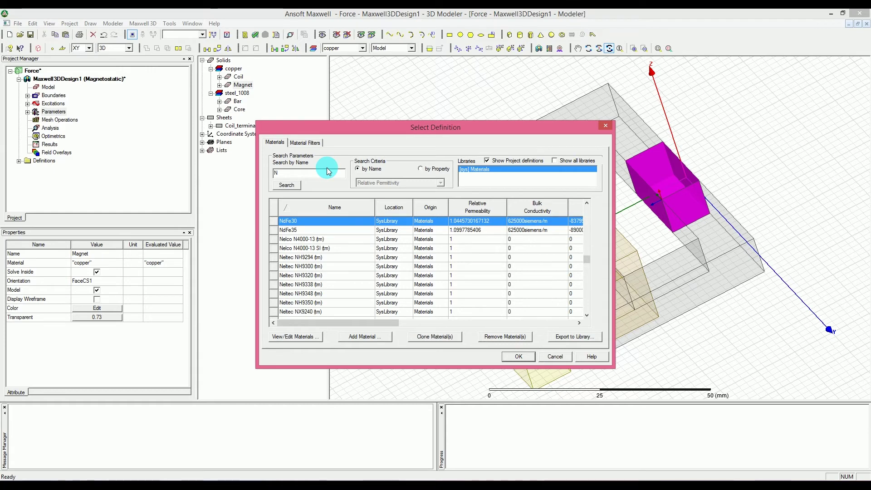
pyautogui.write('d')
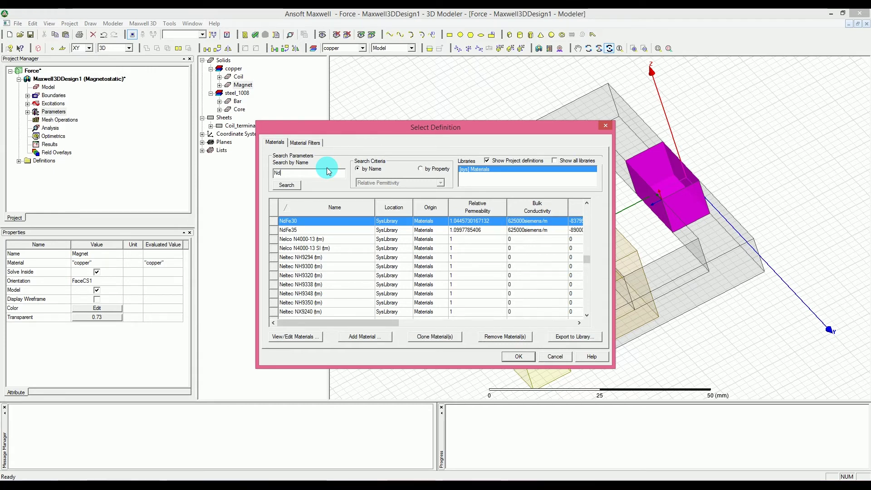
pyautogui.click(361, 230)
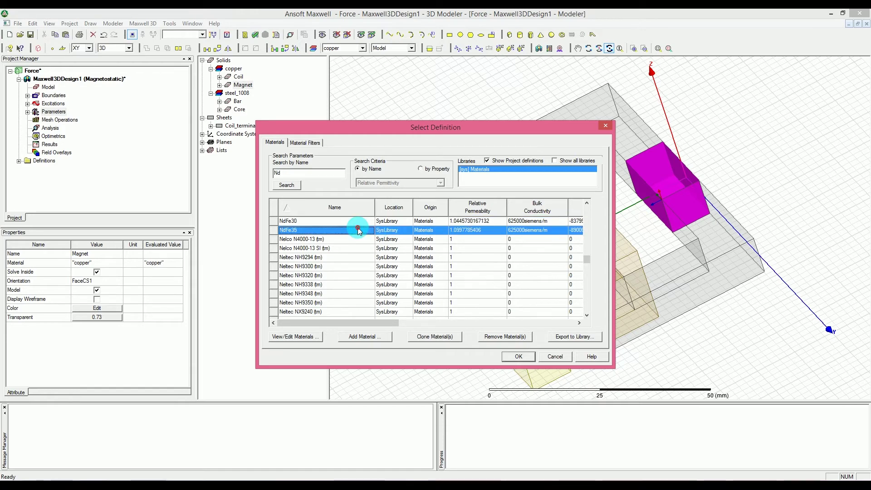
pyautogui.click(515, 357)
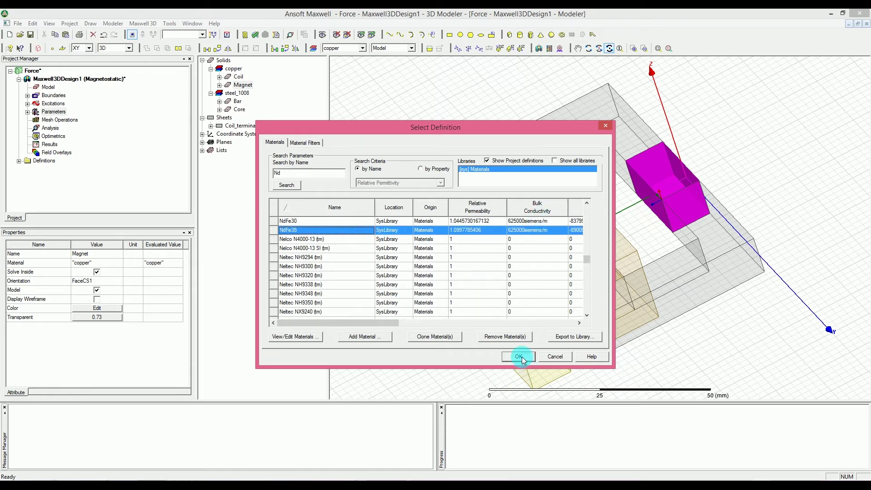
pyautogui.click(521, 357)
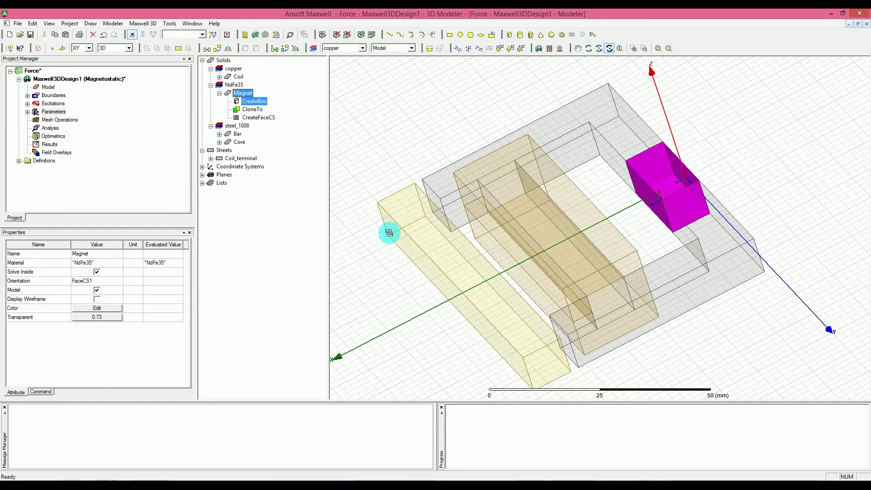
pyautogui.click(219, 93)
pyautogui.click(211, 85)
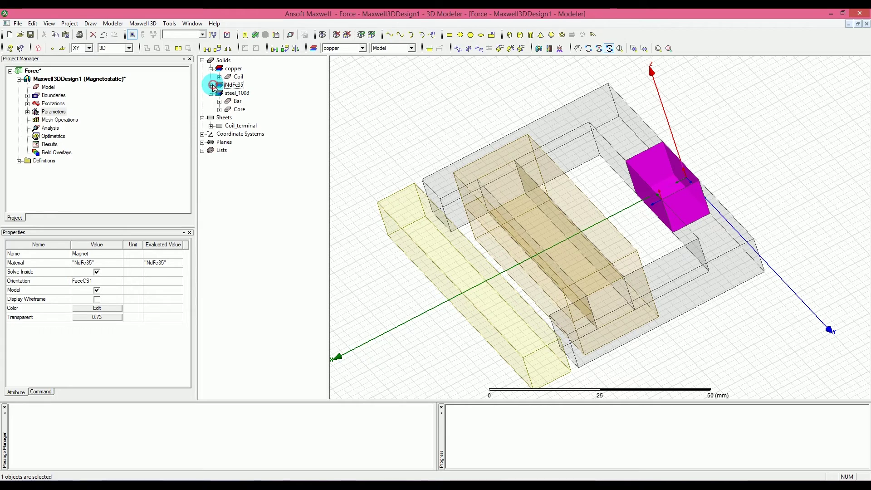
pyautogui.click(211, 69)
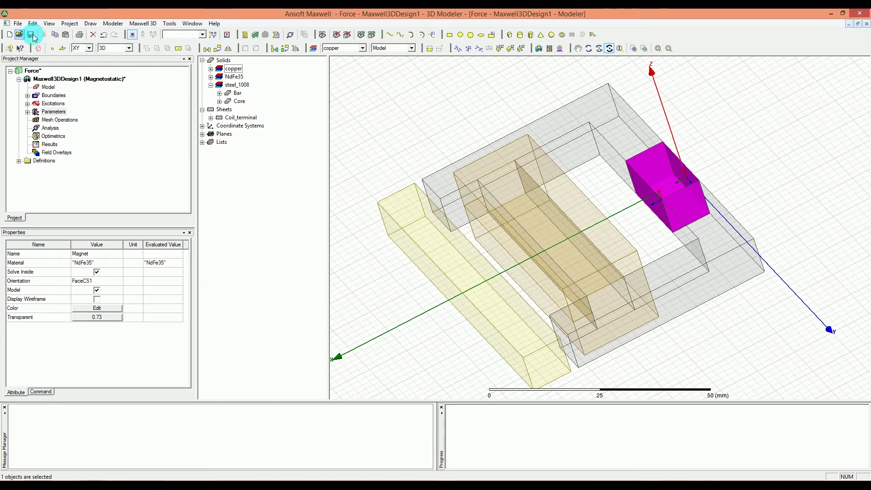
# Step: Make vacuum the default material for new objects
pyautogui.click(333, 50)
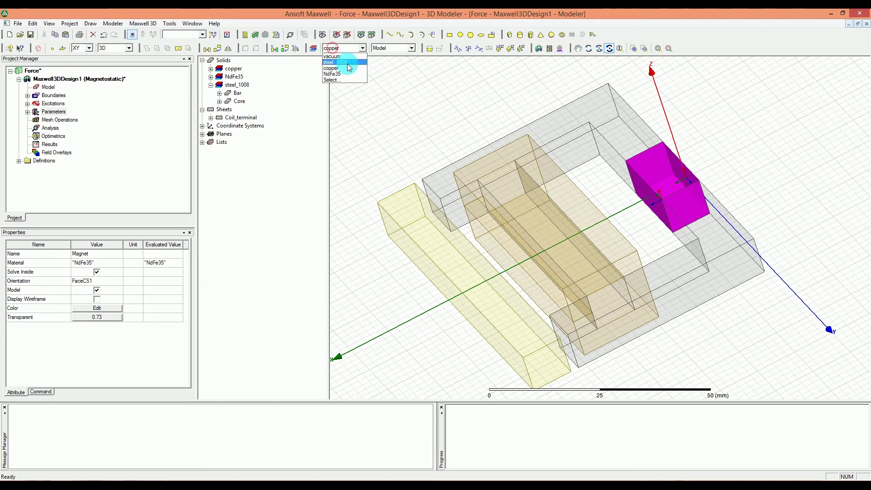
pyautogui.click(345, 58)
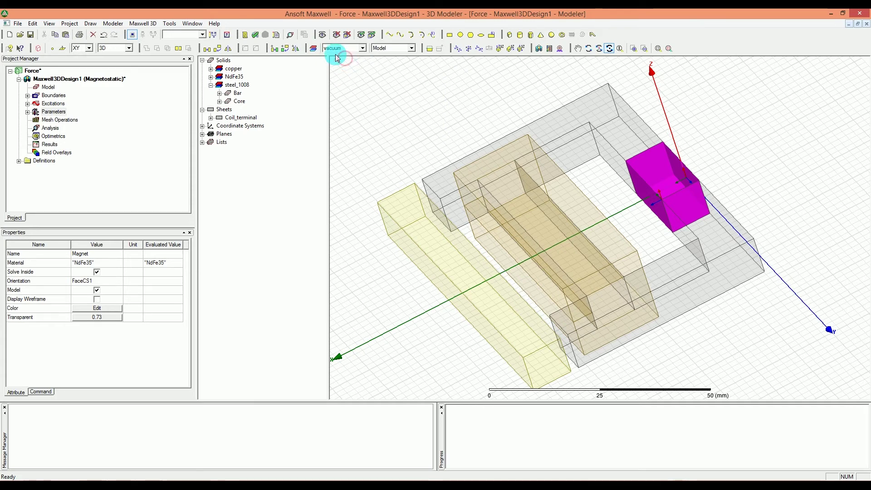
pyautogui.click(341, 52)
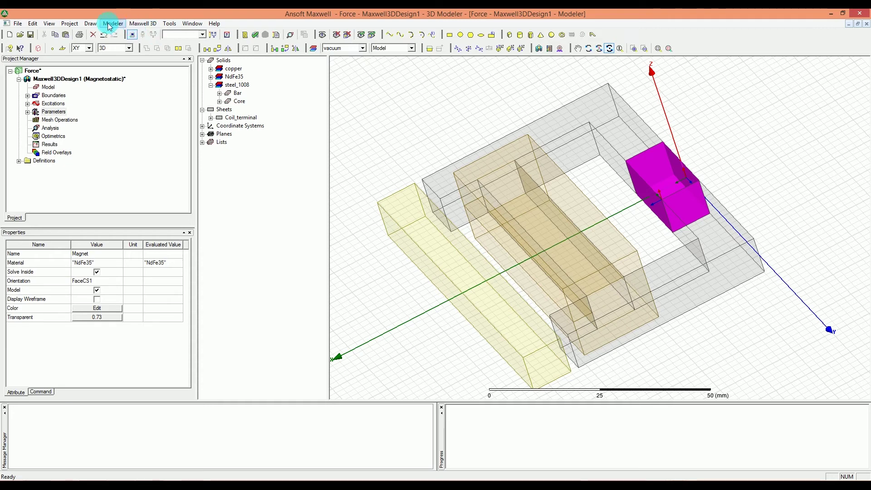
# Step: Create a Region padded 50 mm in all directions around the model, then deselect it
pyautogui.click(39, 48)
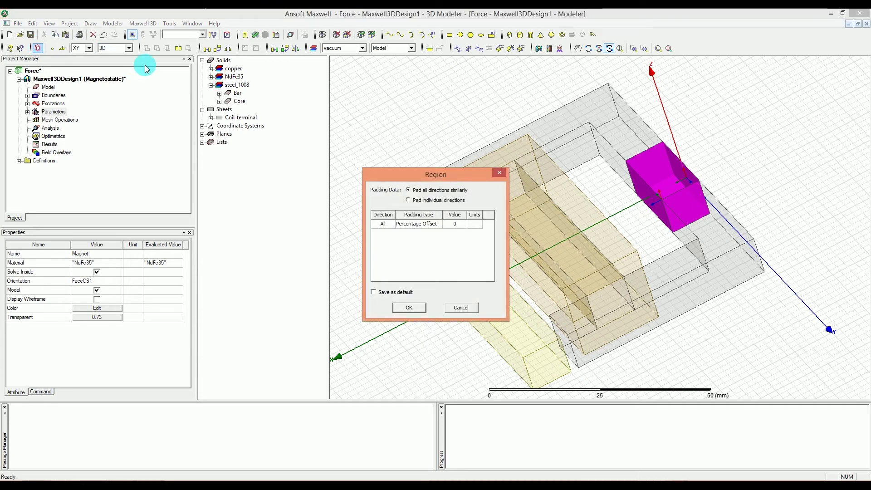
pyautogui.click(455, 223)
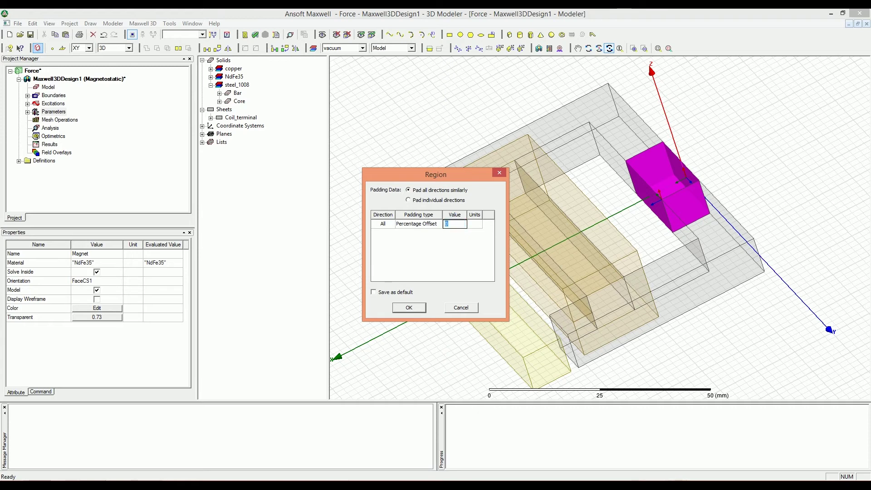
pyautogui.doubleClick(455, 224)
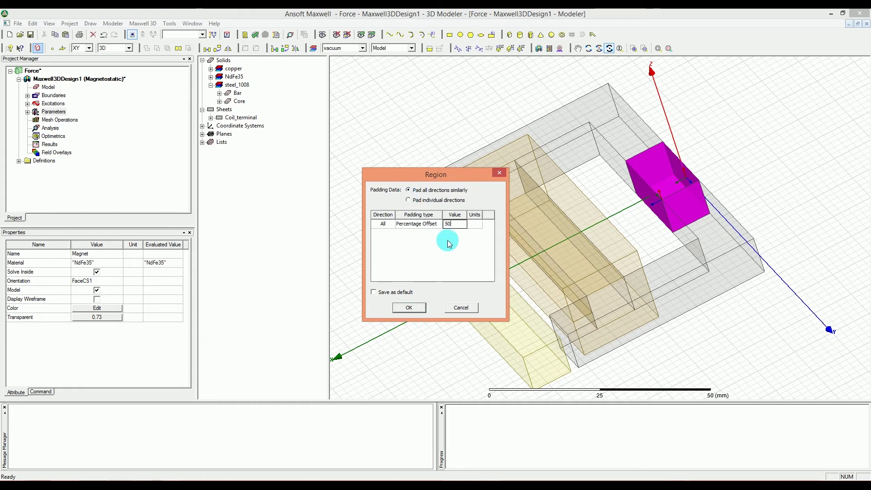
pyautogui.click(479, 224)
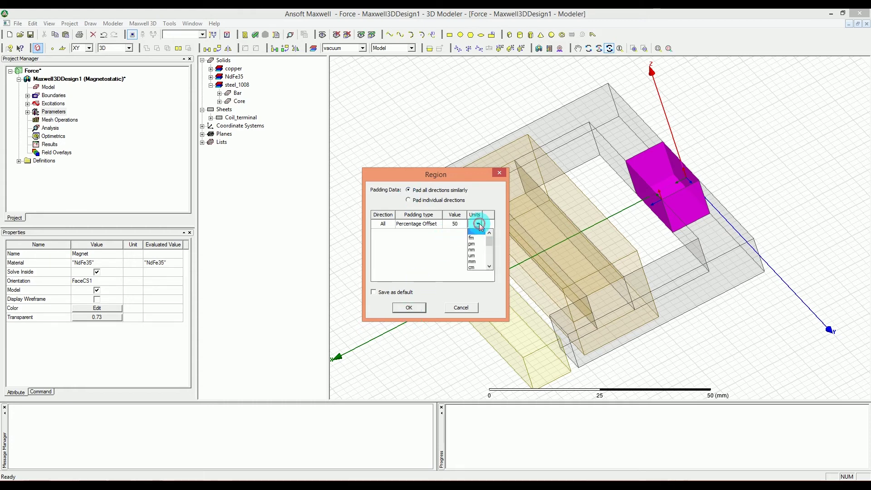
pyautogui.click(479, 262)
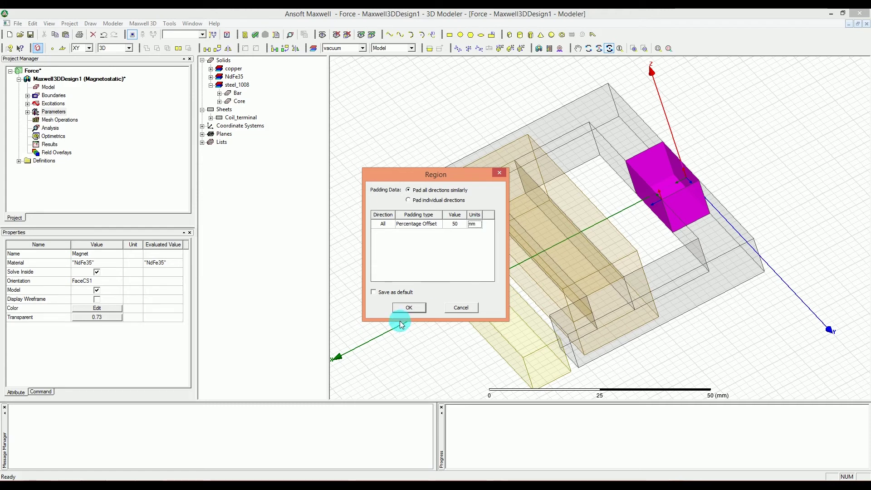
pyautogui.click(406, 308)
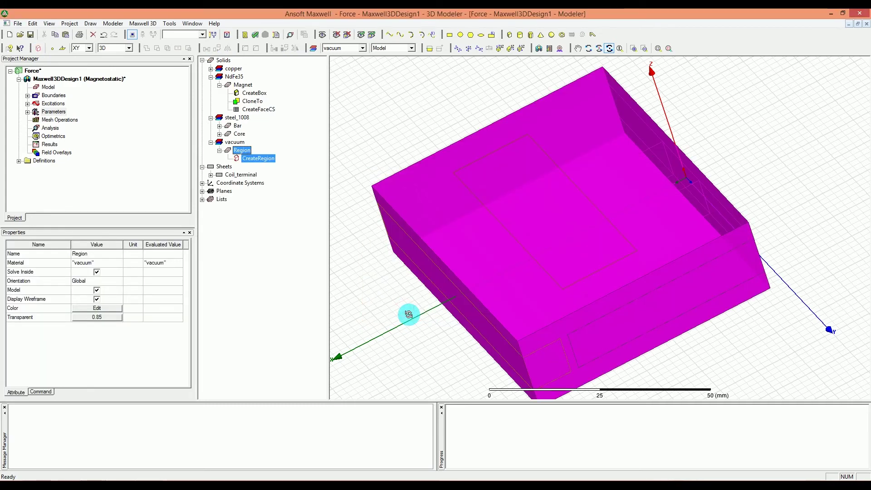
pyautogui.click(745, 334)
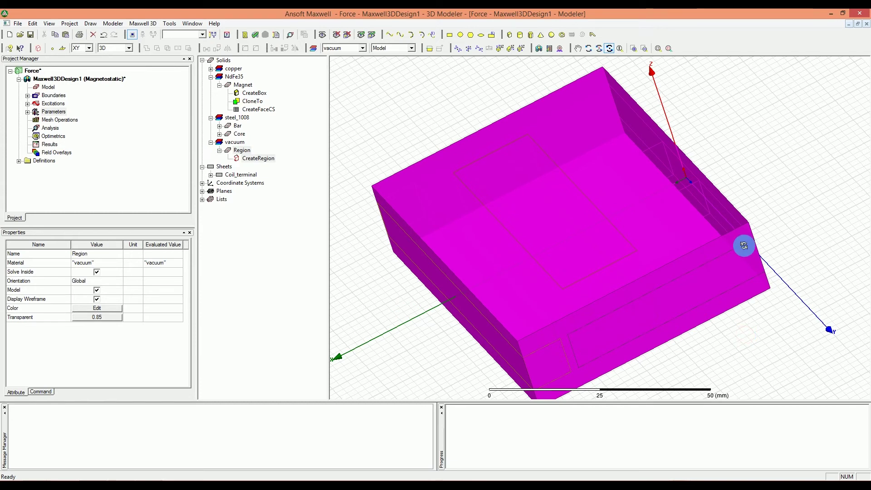
pyautogui.press('Escape')
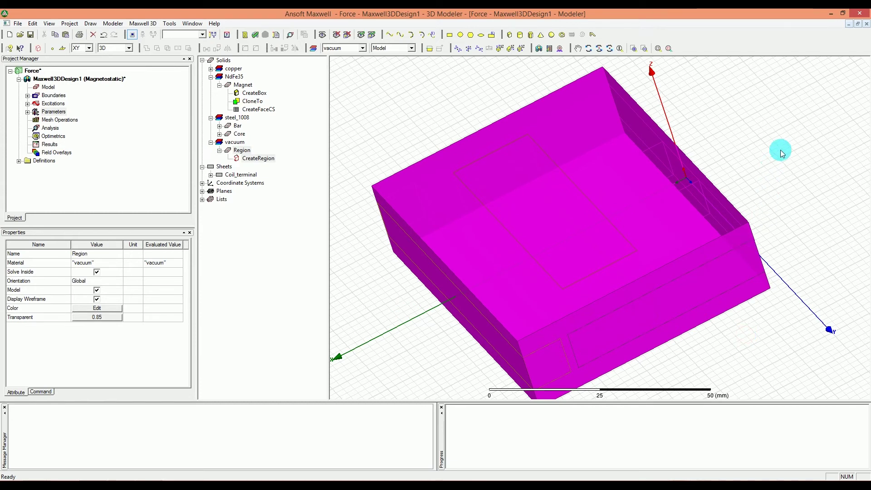
pyautogui.click(781, 154)
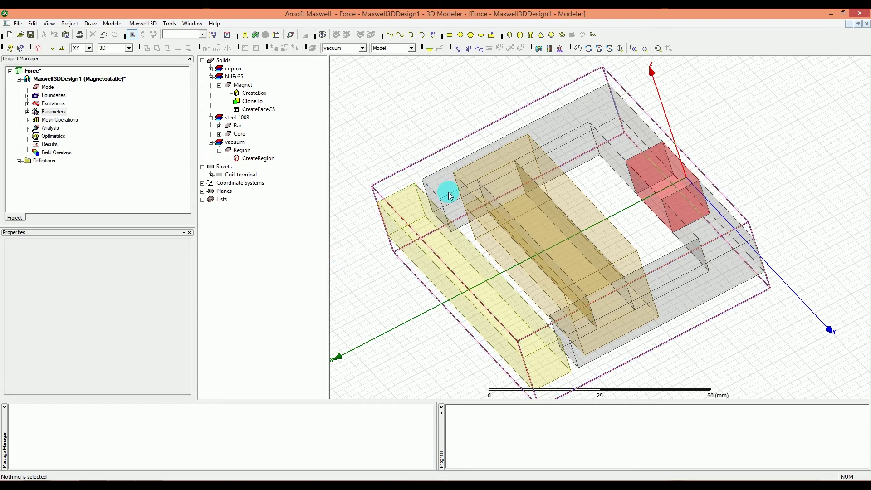
# Step: Change the region's +X padding unit from mm to cm in CreateRegion
pyautogui.click(549, 101)
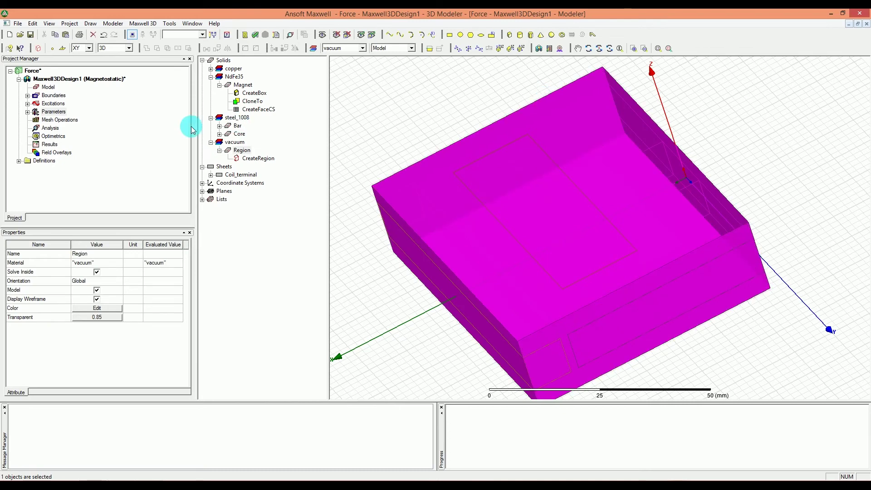
pyautogui.doubleClick(263, 158)
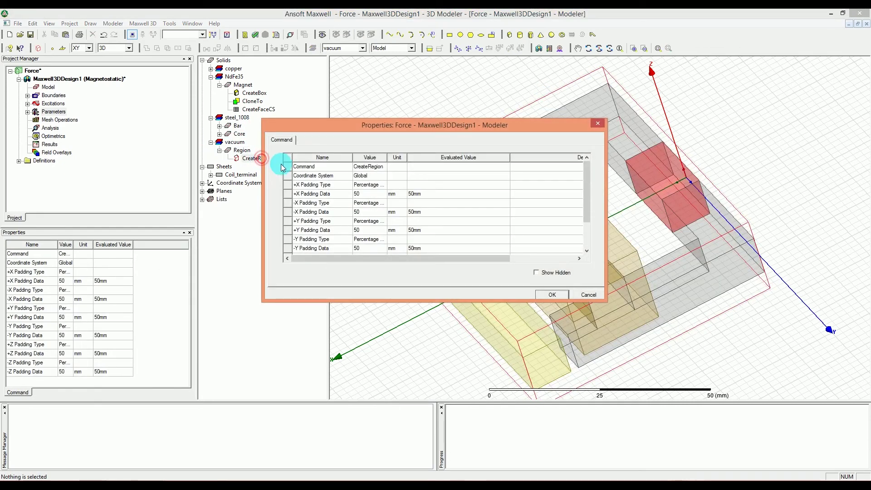
pyautogui.click(392, 194)
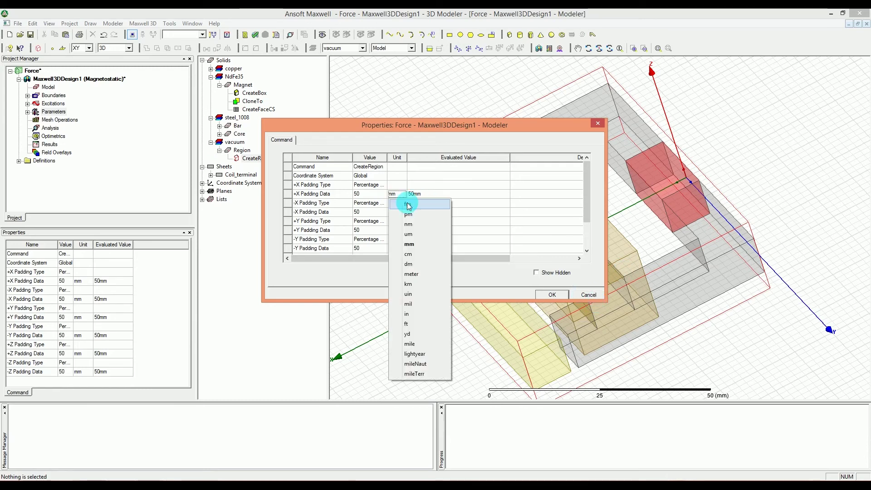
pyautogui.click(434, 255)
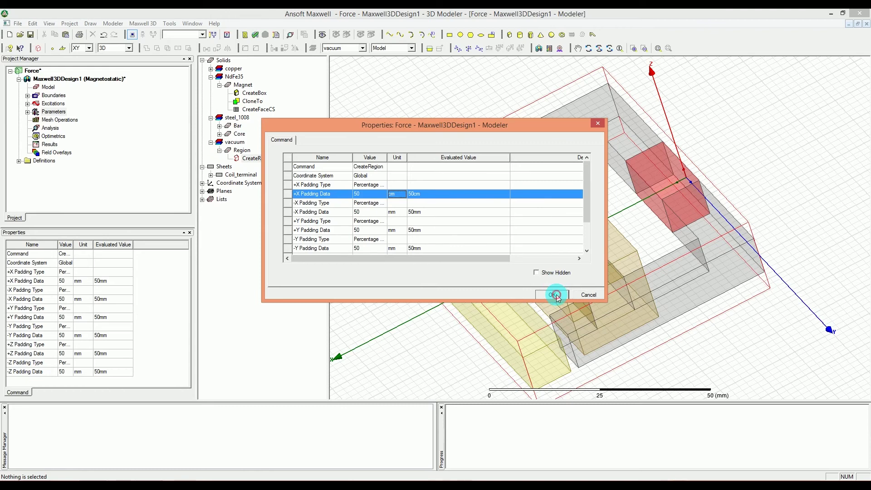
pyautogui.click(555, 294)
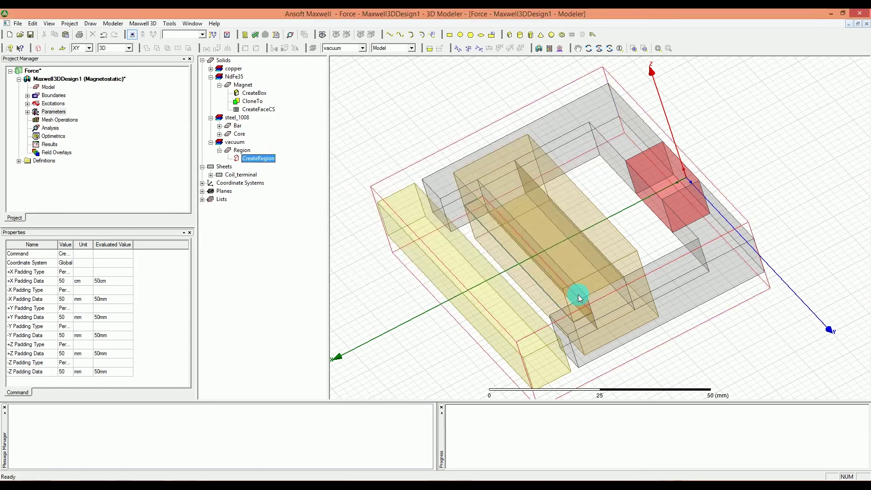
# Step: Select the vacuum Region in the tree and delete it
pyautogui.click(729, 145)
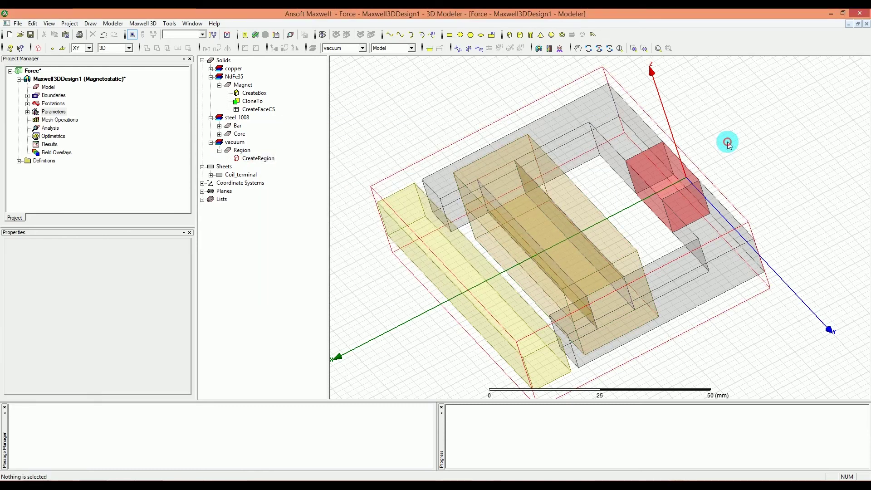
pyautogui.click(259, 159)
pyautogui.click(243, 150)
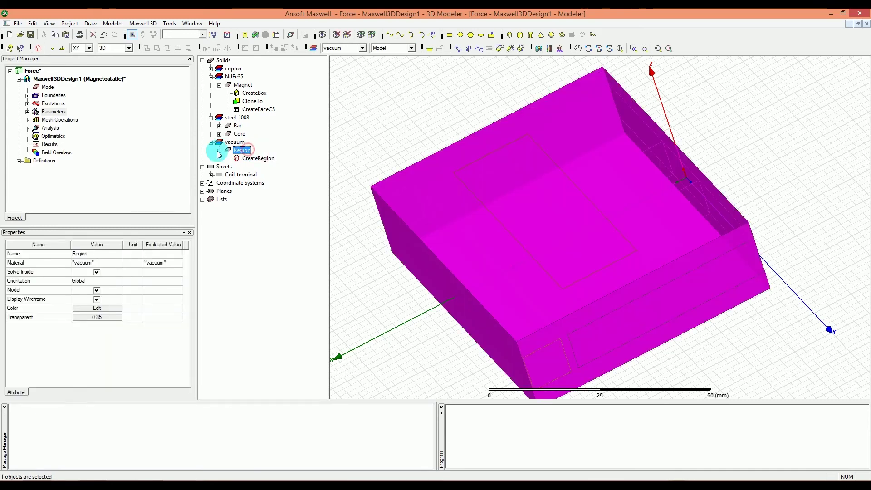
pyautogui.click(219, 150)
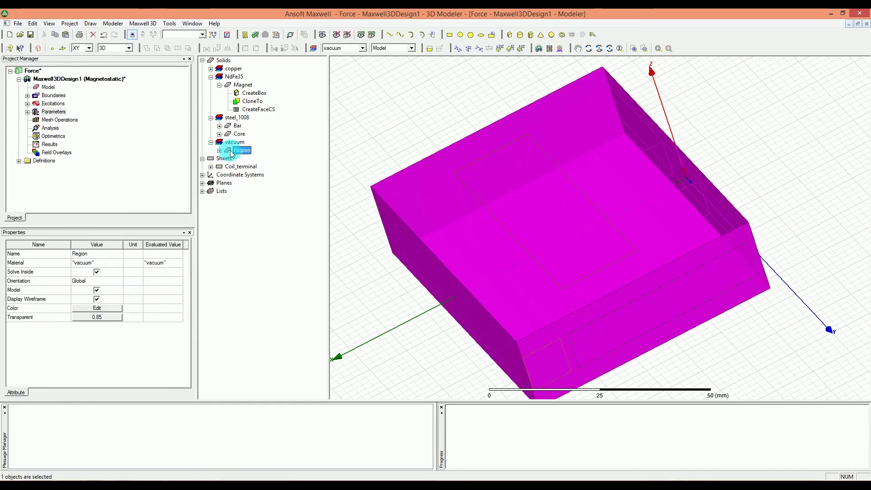
pyautogui.press('Delete')
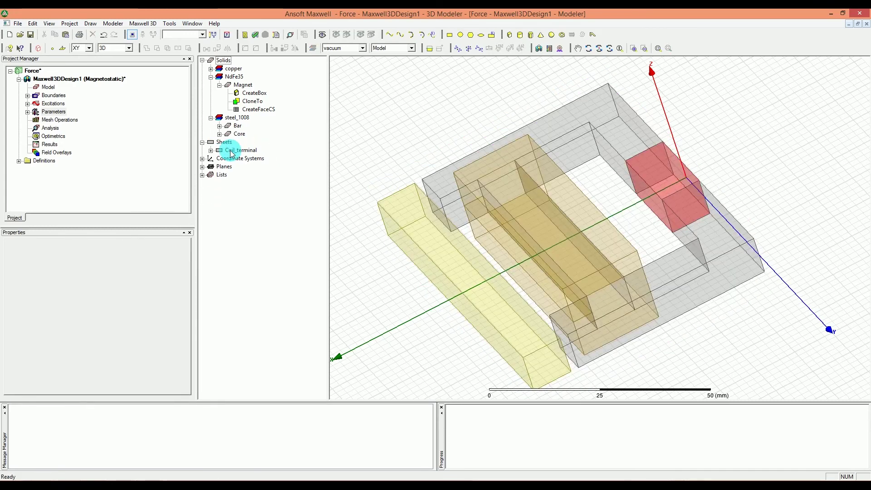
# Step: Create a new Region with padding value 50 around the model
pyautogui.click(38, 47)
pyautogui.click(458, 225)
pyautogui.write('50')
pyautogui.click(419, 308)
pyautogui.click(824, 70)
# Step: Fit, zoom out and orbit the view to see the whole region enclosing the model
pyautogui.hotkey('ctrl', 'd')
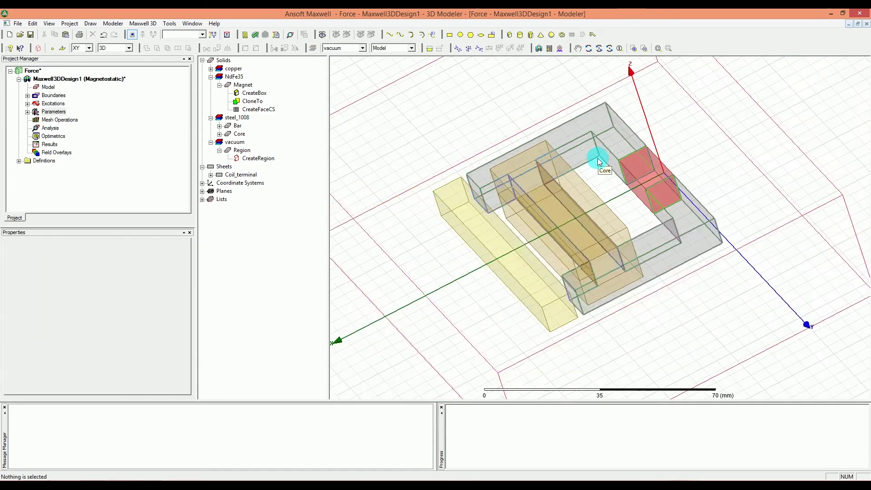
pyautogui.scroll(-3, 599, 161)
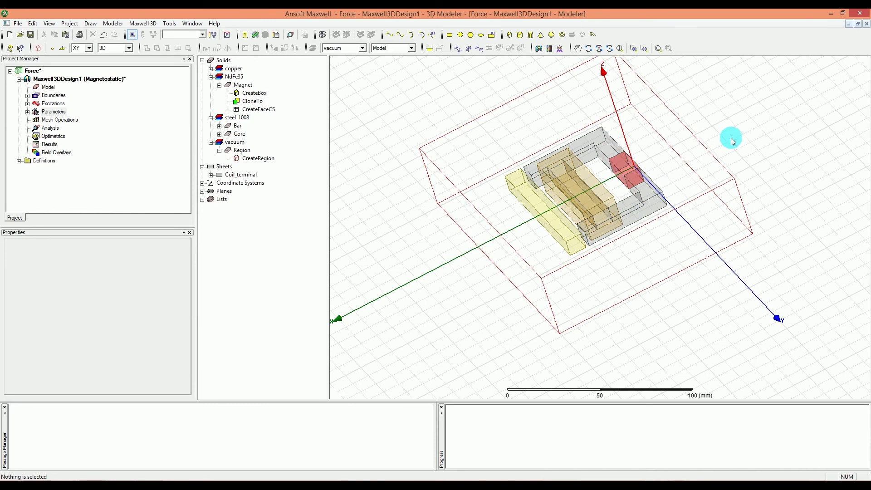
pyautogui.click(609, 48)
pyautogui.moveTo(707, 114); pyautogui.dragTo(731, 87)
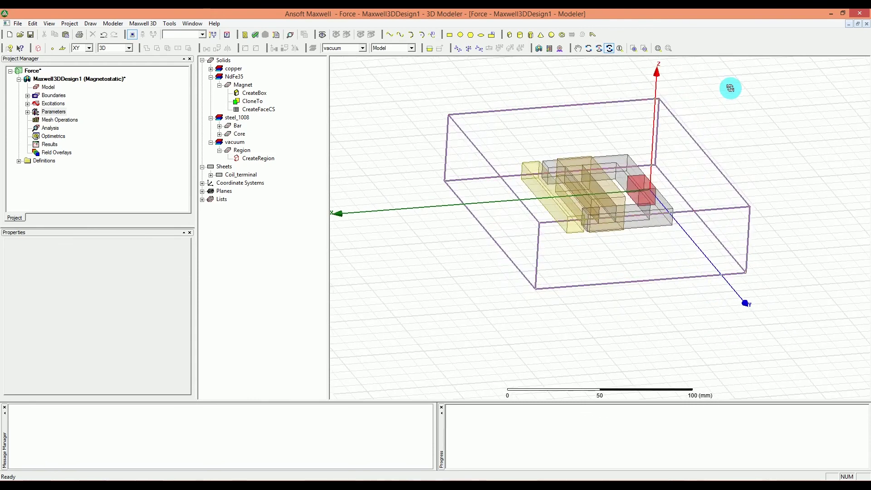
pyautogui.click(688, 333)
pyautogui.click(382, 75)
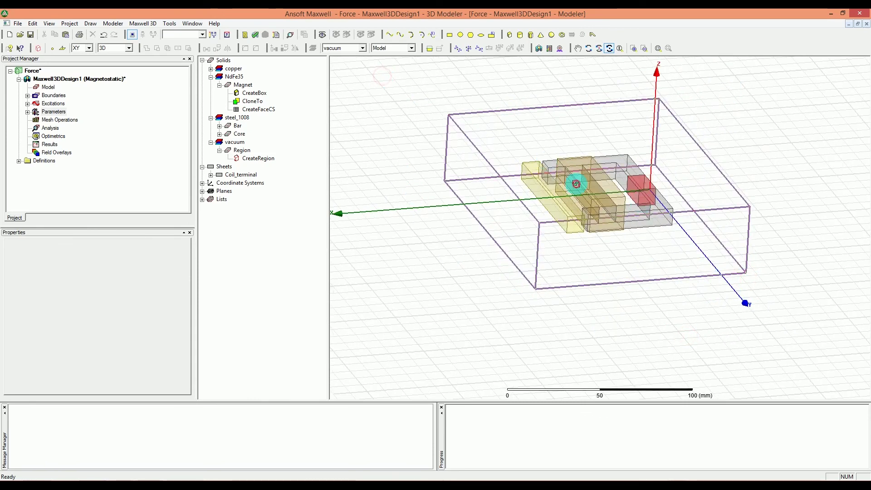
pyautogui.press('Escape')
pyautogui.click(764, 169)
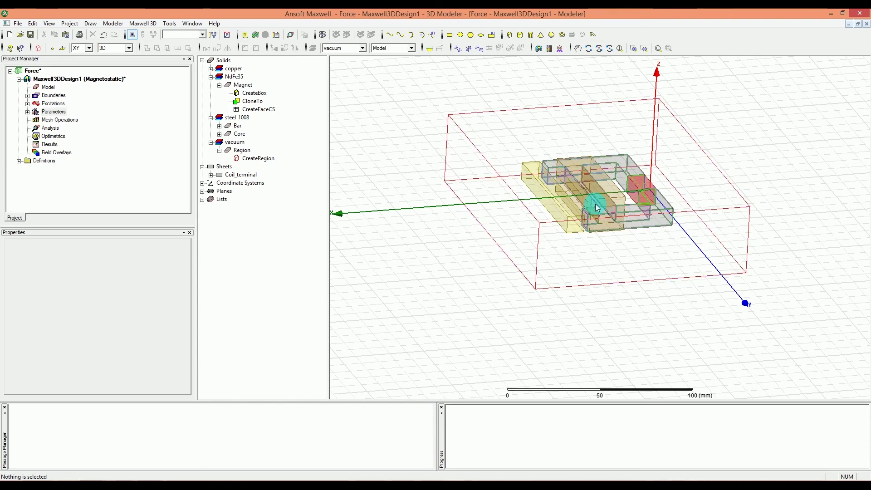
# Step: Review the model objects in the Analysis Design List and close it
pyautogui.doubleClick(50, 128)
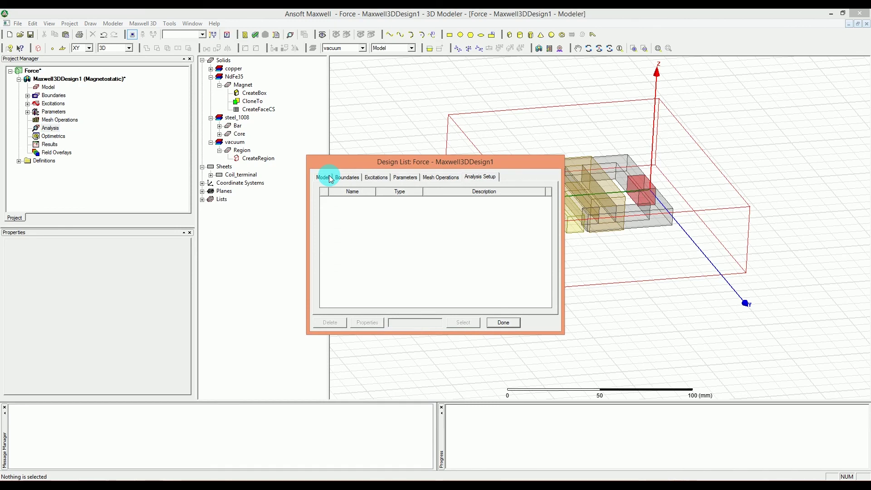
pyautogui.click(322, 177)
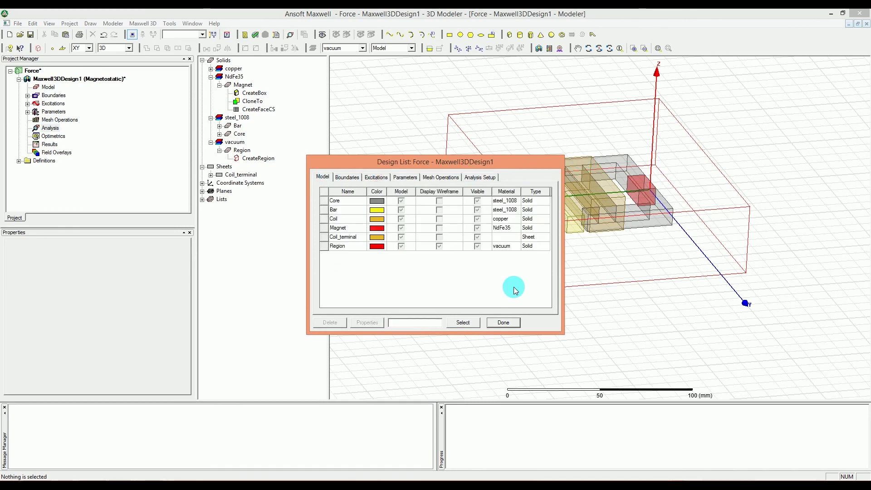
pyautogui.click(503, 322)
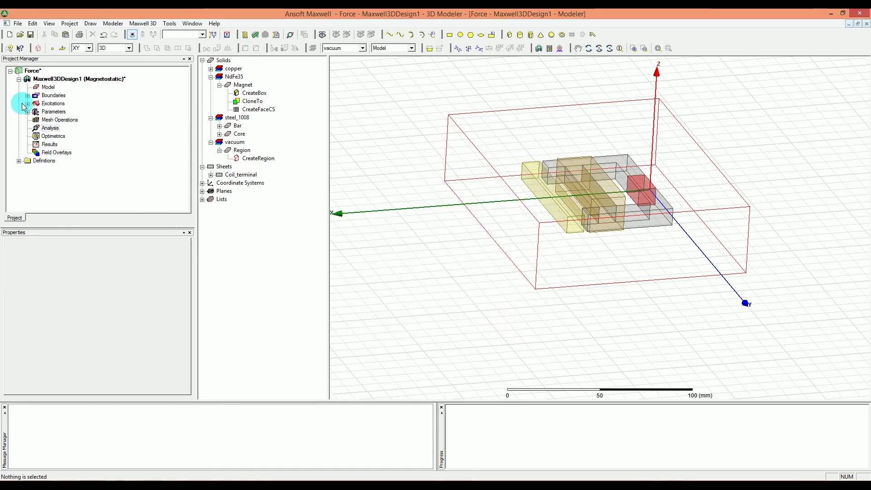
# Step: Add solution setup Setup1 with default 10 passes and 1% error, then save the project
pyautogui.rightClick(49, 129)
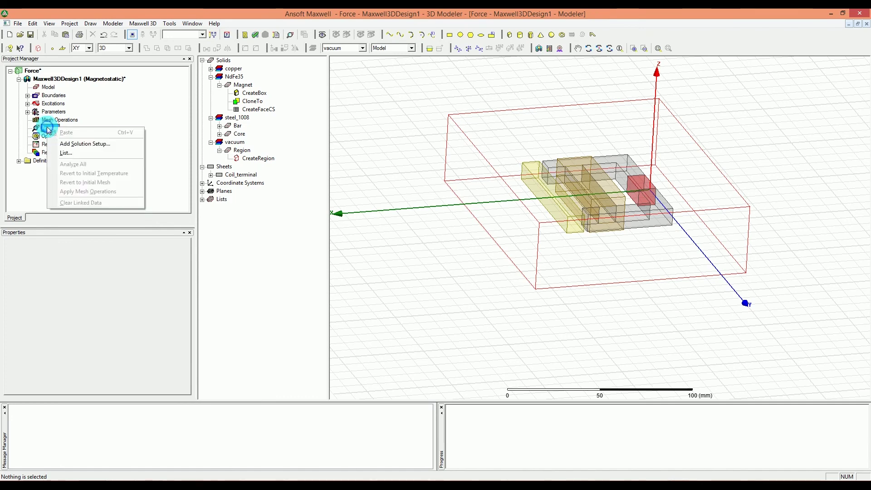
pyautogui.click(82, 145)
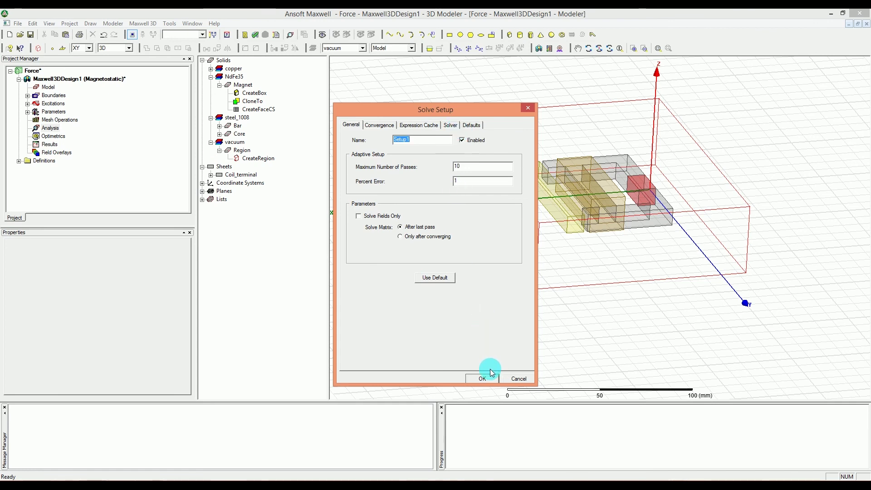
pyautogui.click(483, 379)
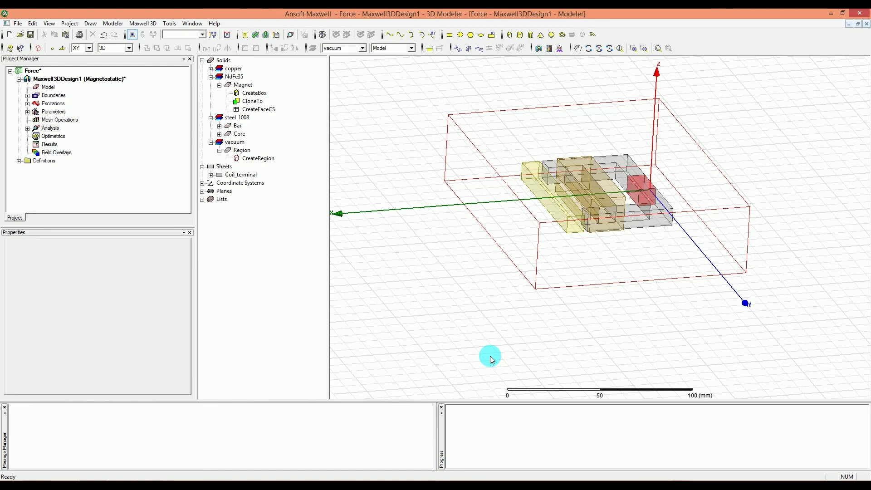
pyautogui.hotkey('ctrl', 's')
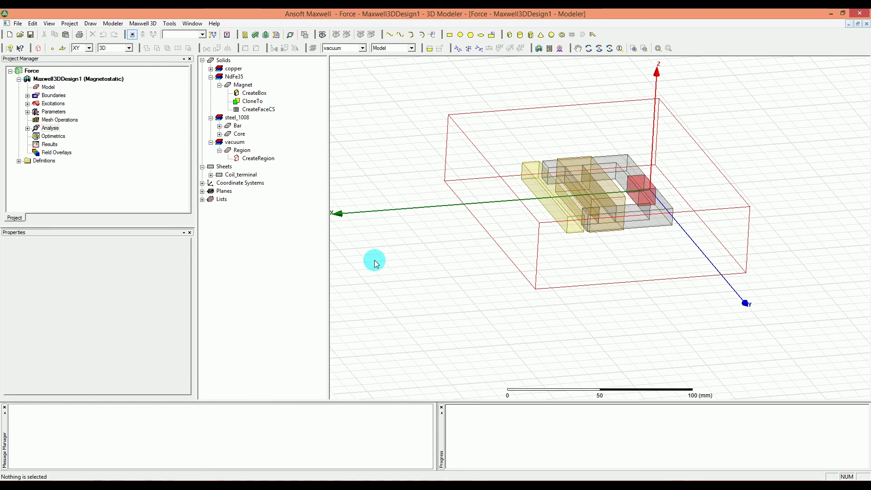